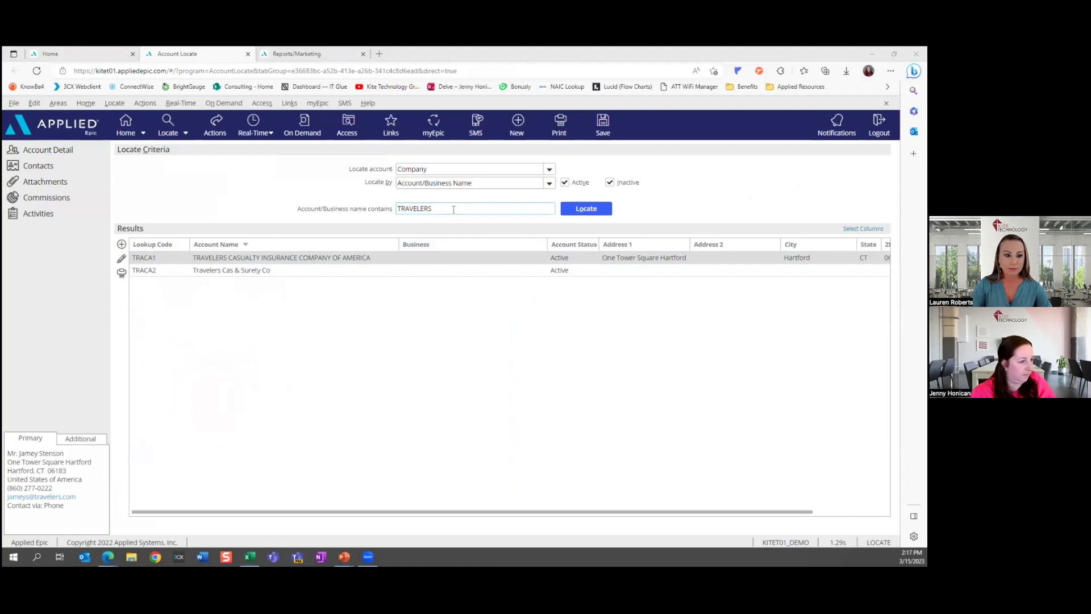
# Copy the company name Travelers Prop Cas Co Of Amer from the NAIC search results and return to Applied Epic.
pyautogui.hotkey('alt', 'Tab')
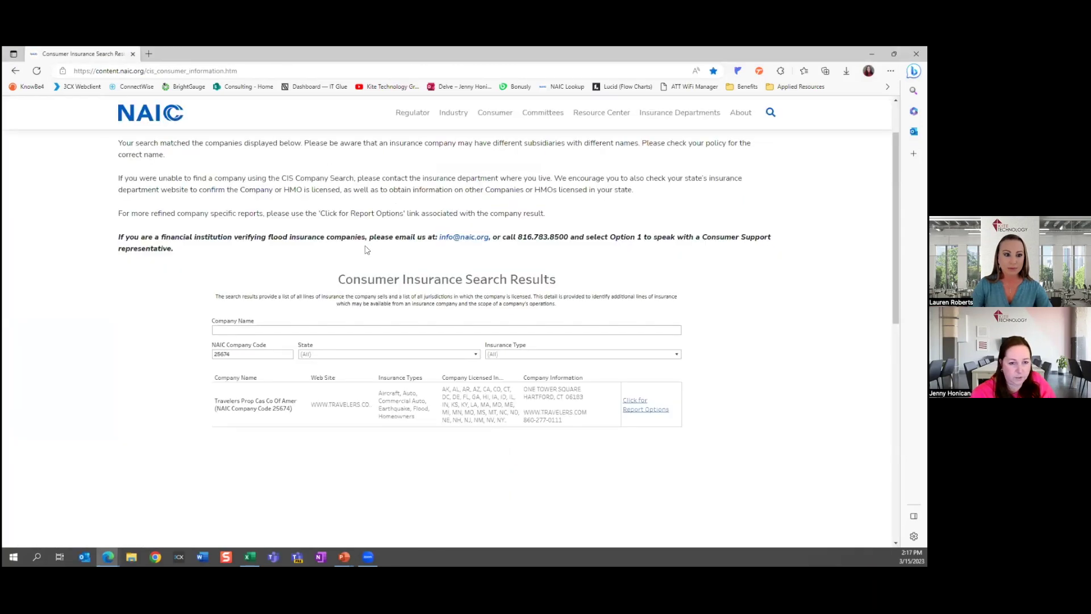
pyautogui.click(229, 405)
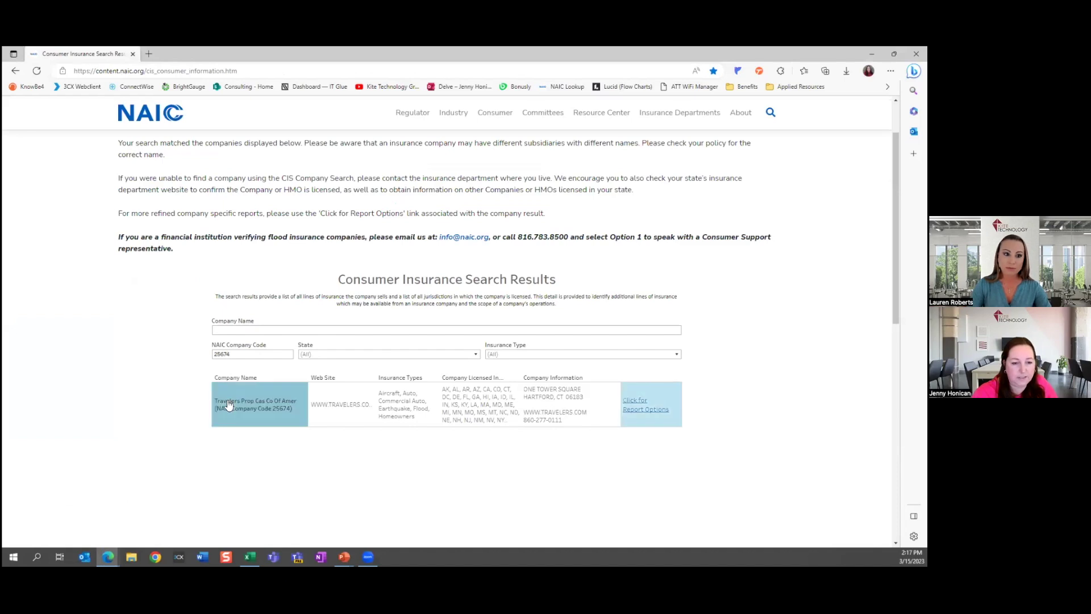
pyautogui.moveTo(244, 431); pyautogui.dragTo(332, 430)
pyautogui.hotkey('ctrl', 'c')
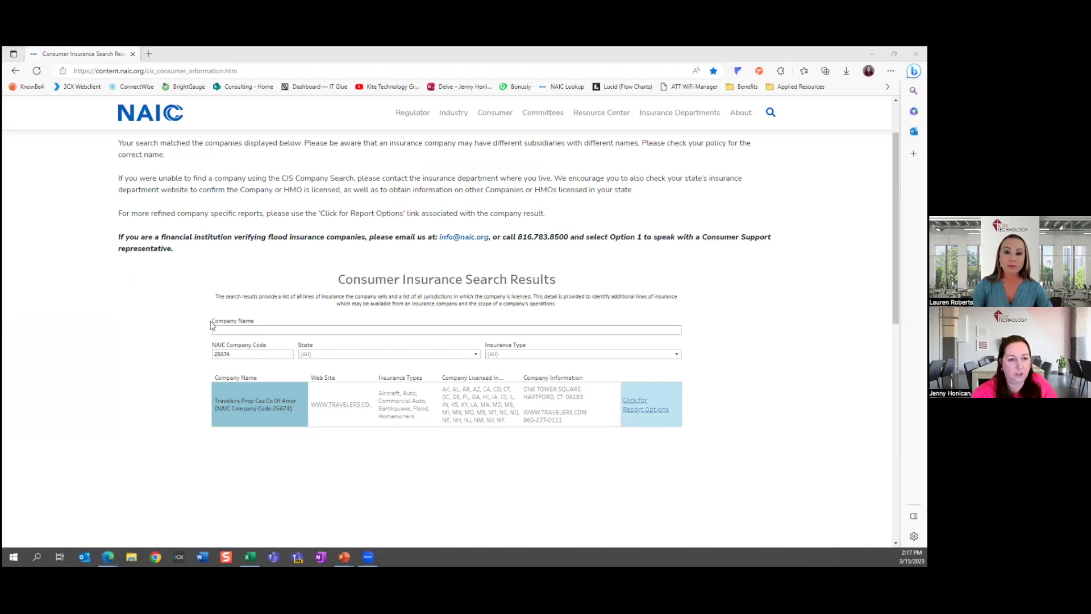
pyautogui.hotkey('alt', 'Tab')
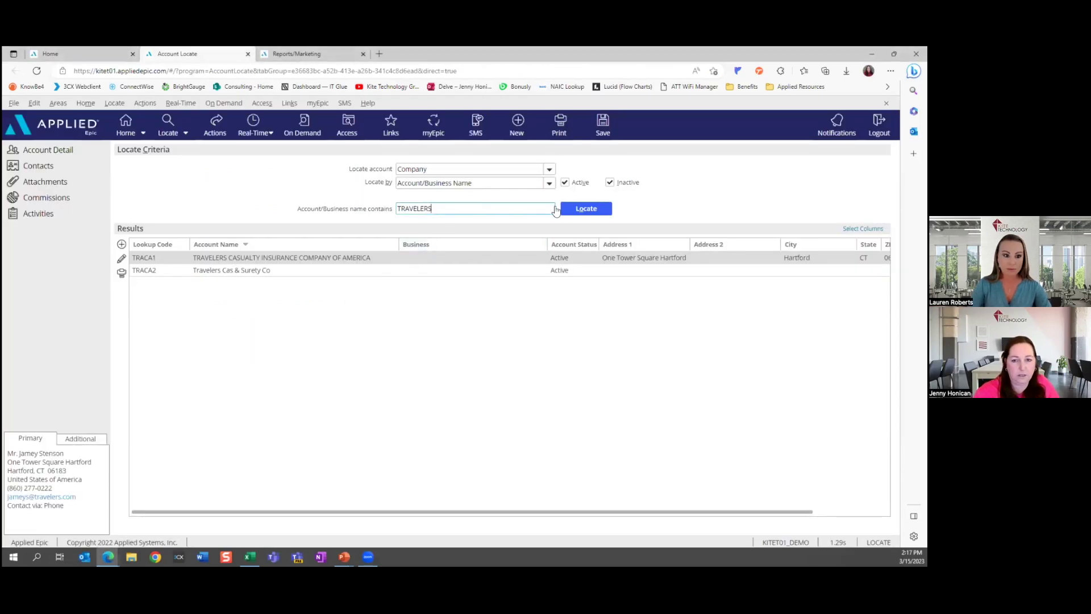
# Start a new company account from the TRAVELERS search, mark it as an issuing company and set its billing company to TRACA1.
pyautogui.click(586, 209)
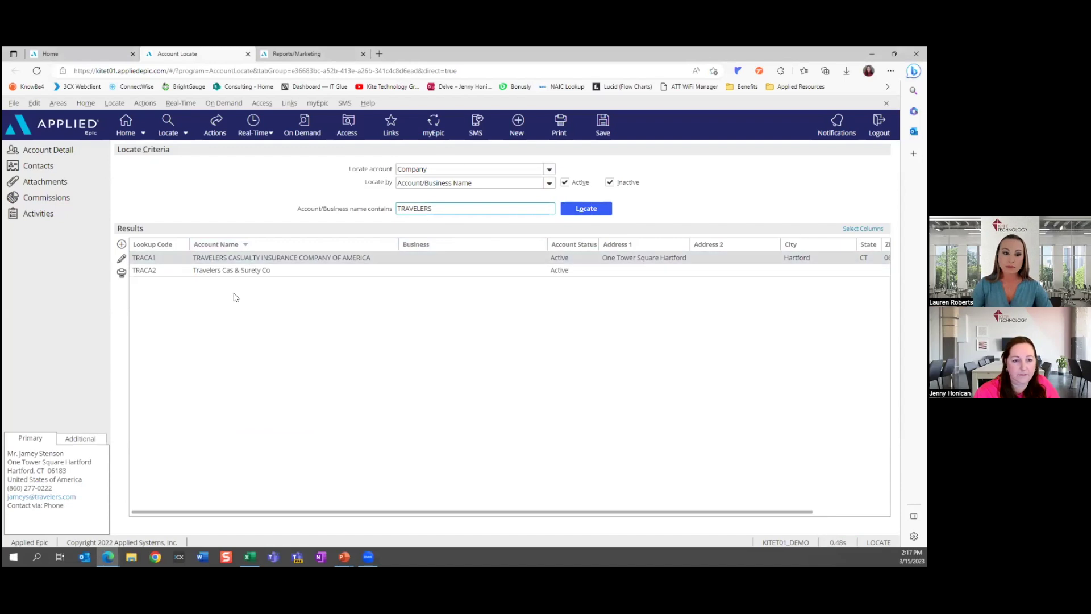
pyautogui.click(121, 244)
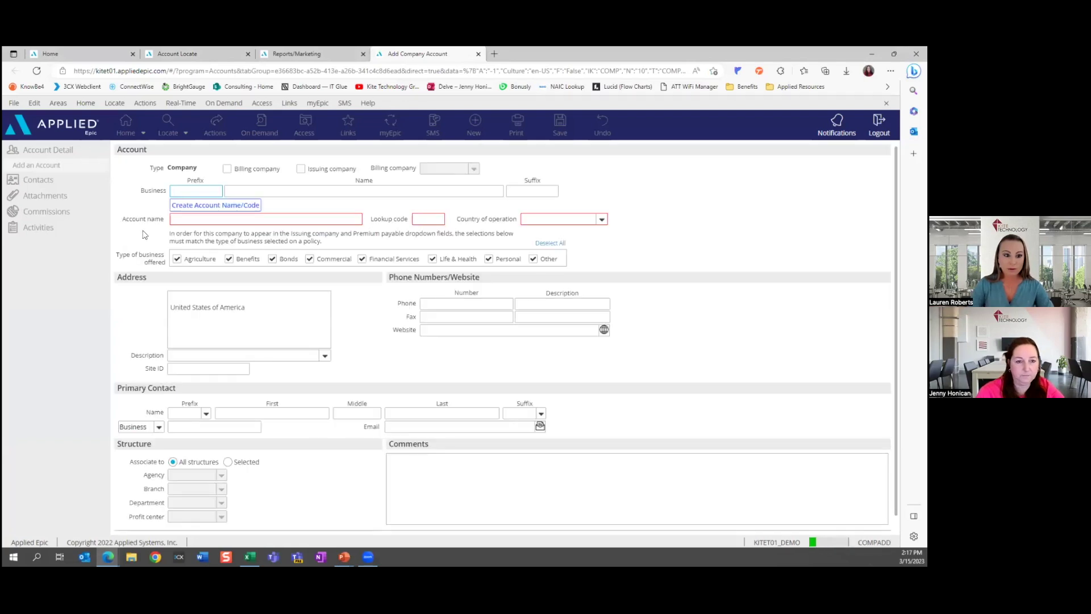
pyautogui.click(301, 170)
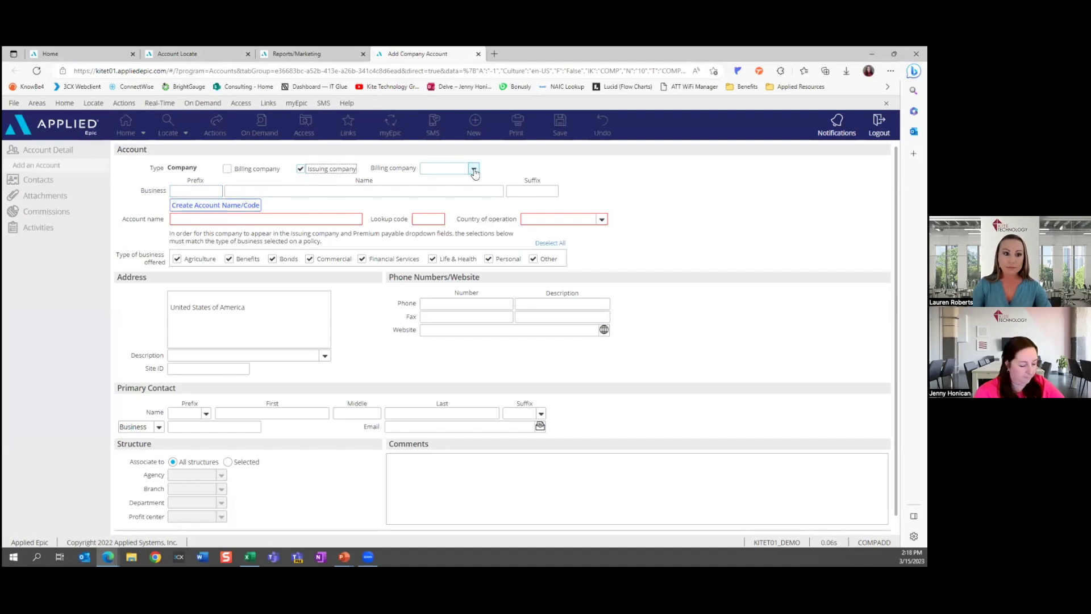
pyautogui.click(456, 168)
pyautogui.write('TRAV')
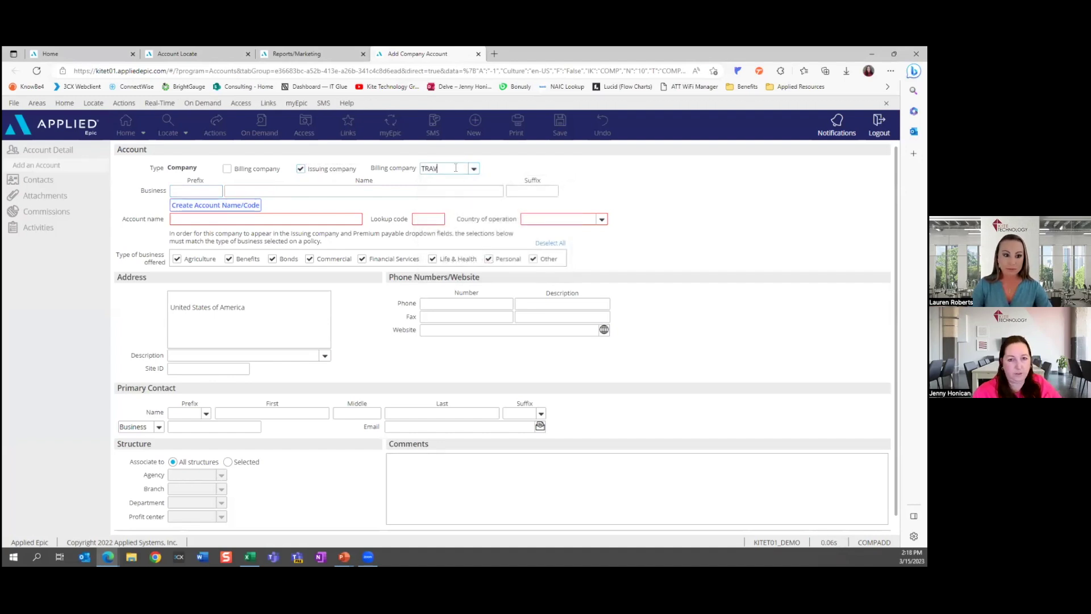
pyautogui.press('Tab')
pyautogui.click(456, 168)
pyautogui.write('TRA')
pyautogui.press('Tab')
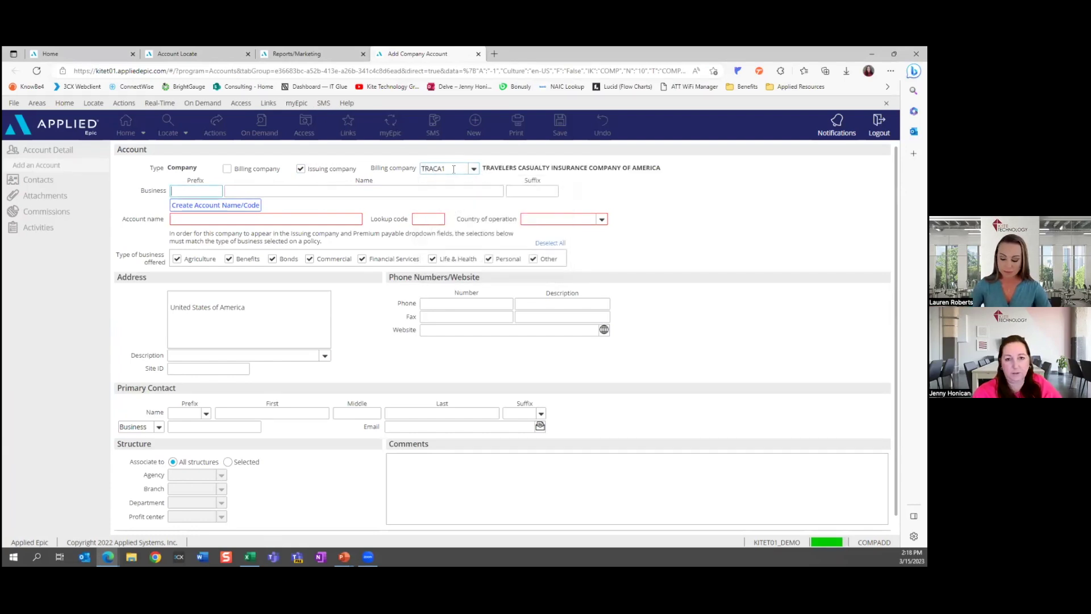
# Enter the business name Travelers Prop Cas Co Of Amer, generate its account name and code, and set the country of operation to United States of America.
pyautogui.click(239, 193)
pyautogui.hotkey('ctrl', 'v')
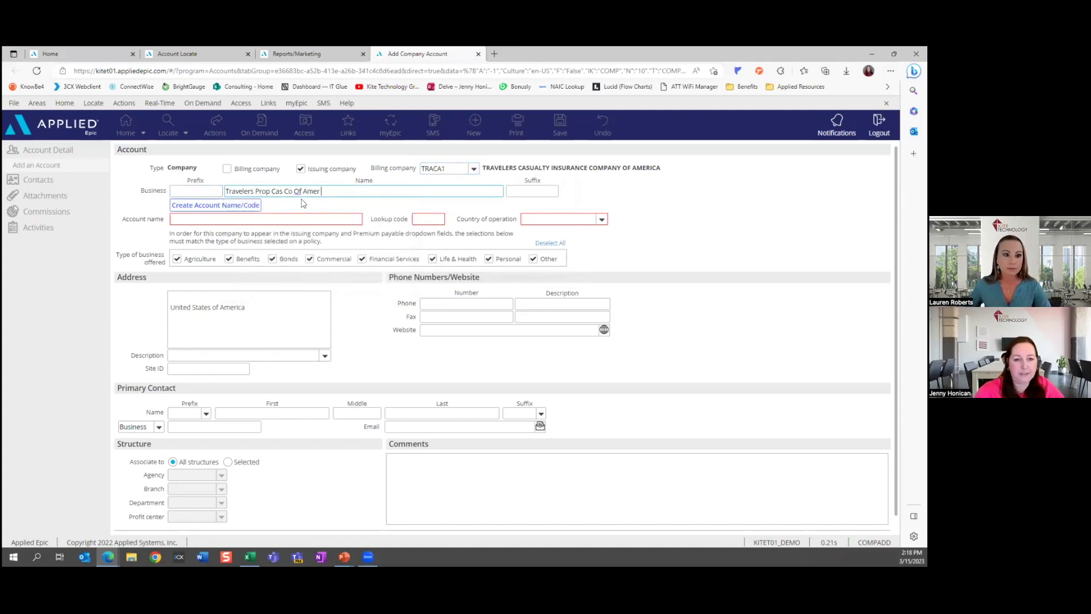
pyautogui.click(240, 211)
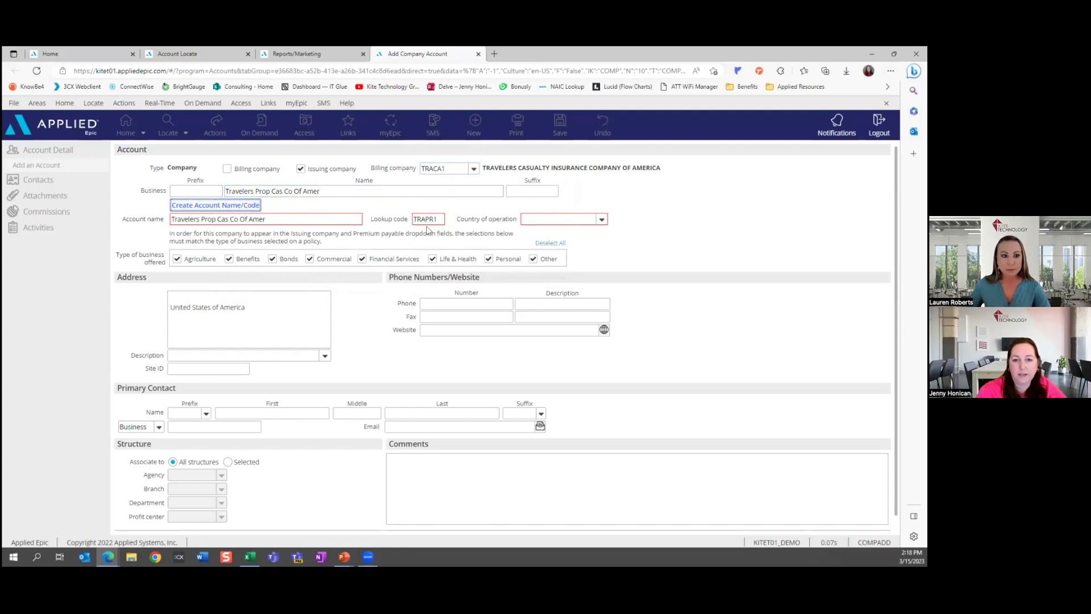
pyautogui.click(601, 220)
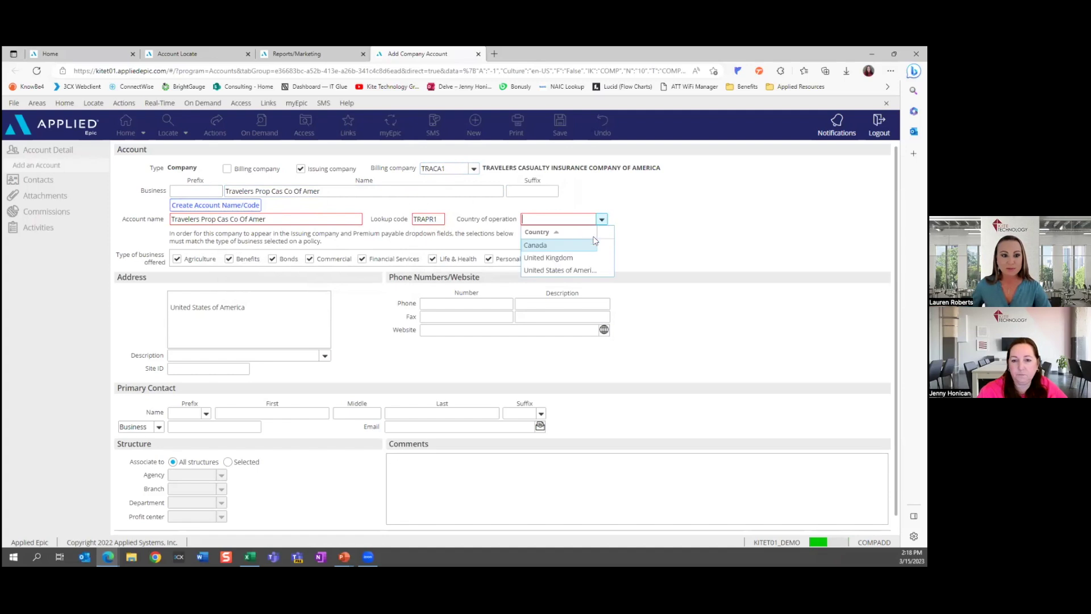
pyautogui.click(583, 270)
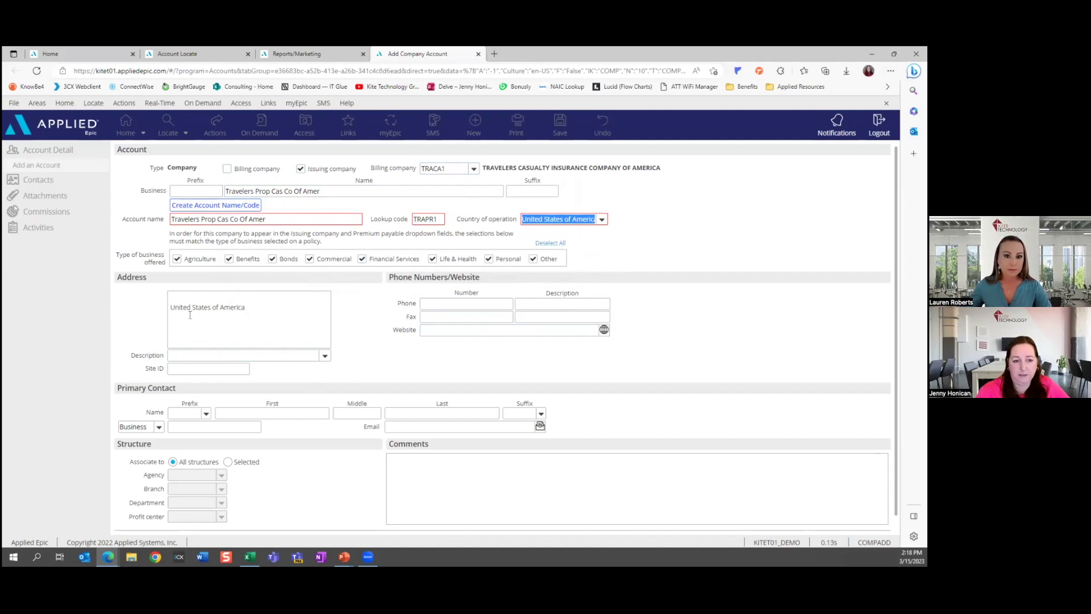
# Add the account with the option to go to its detail, continue past the possible duplicates, and open the new TRAPR1 account.
pyautogui.scroll(-1, 616, 361)
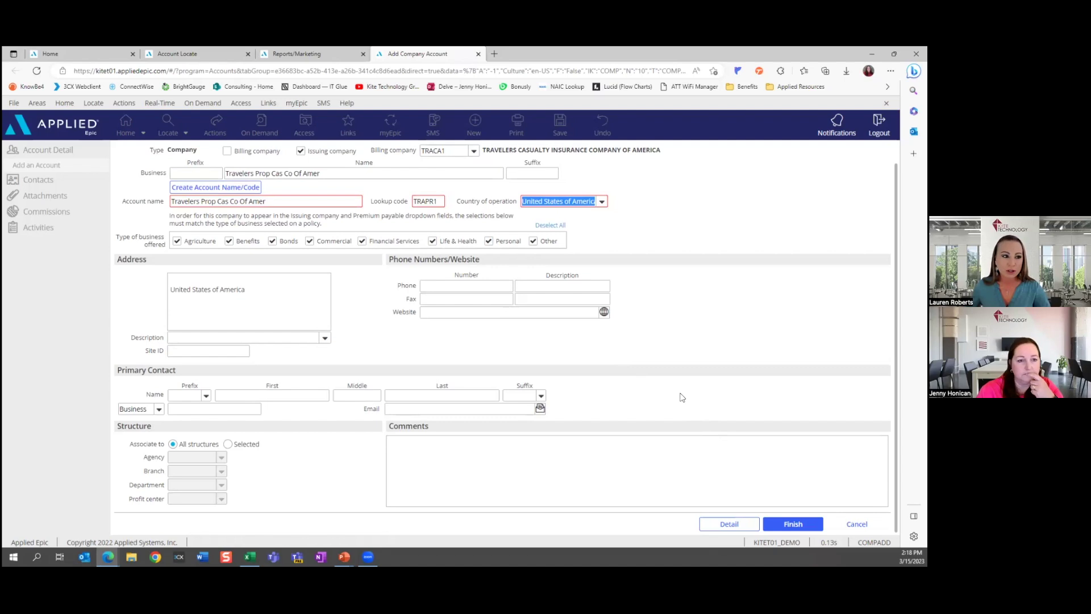
pyautogui.scroll(1, 682, 397)
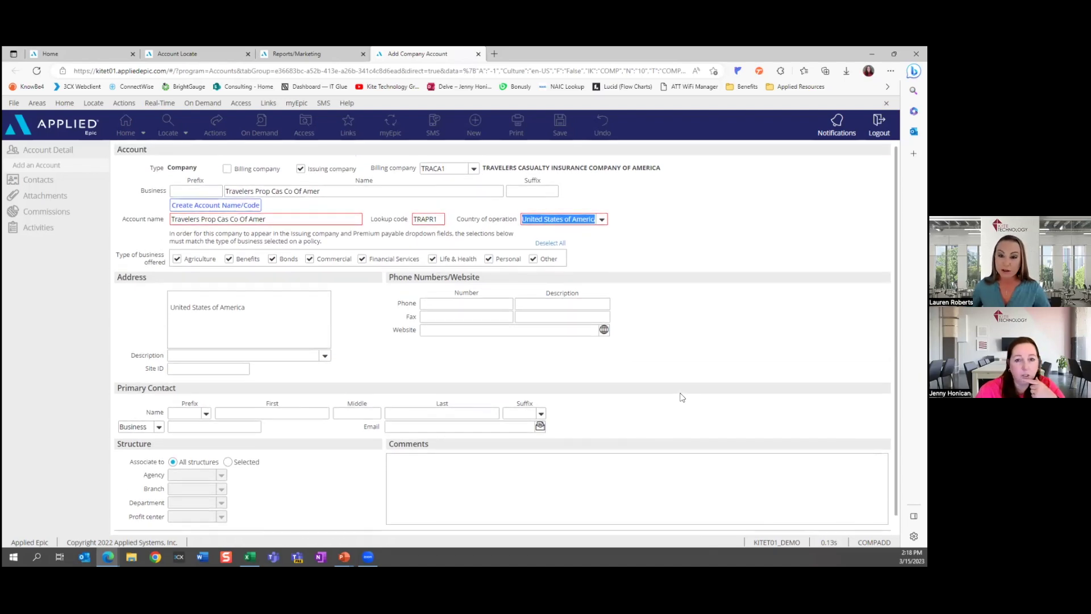
pyautogui.click(358, 328)
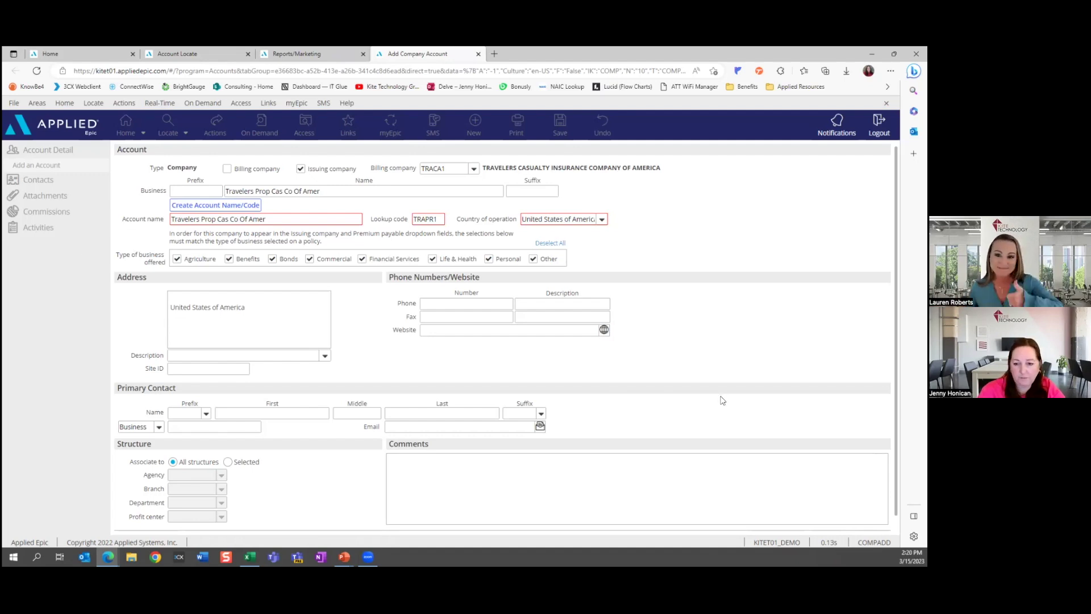
pyautogui.scroll(-1, 722, 401)
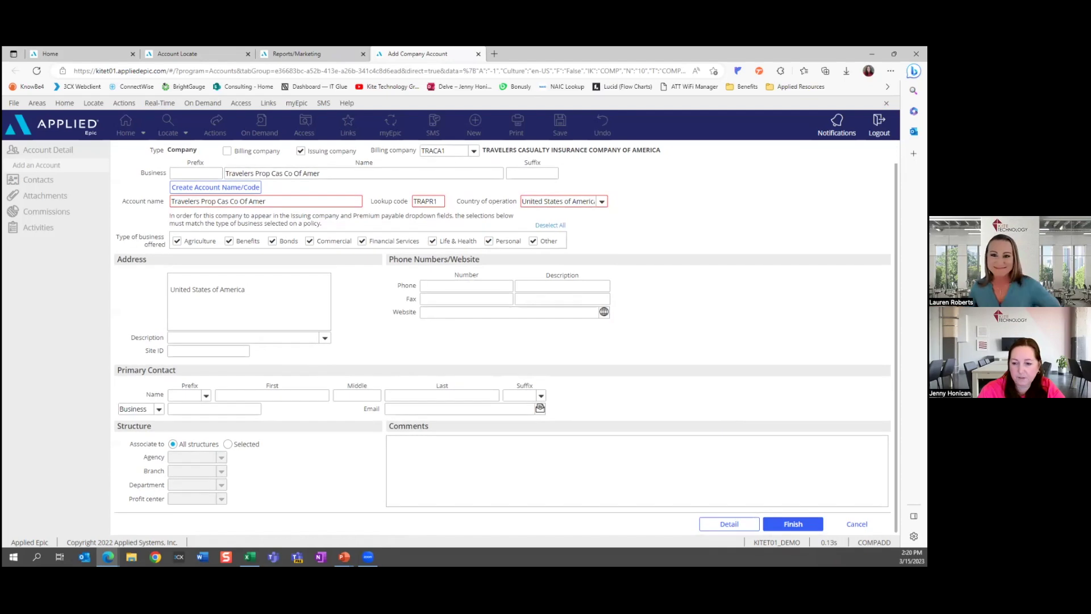
pyautogui.click(739, 522)
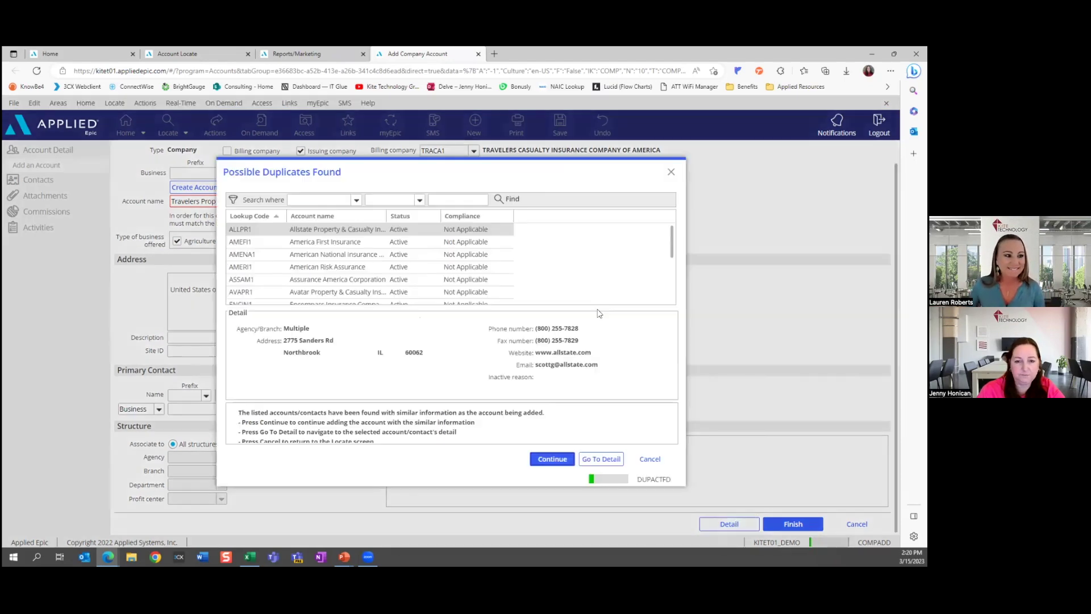
pyautogui.click(565, 460)
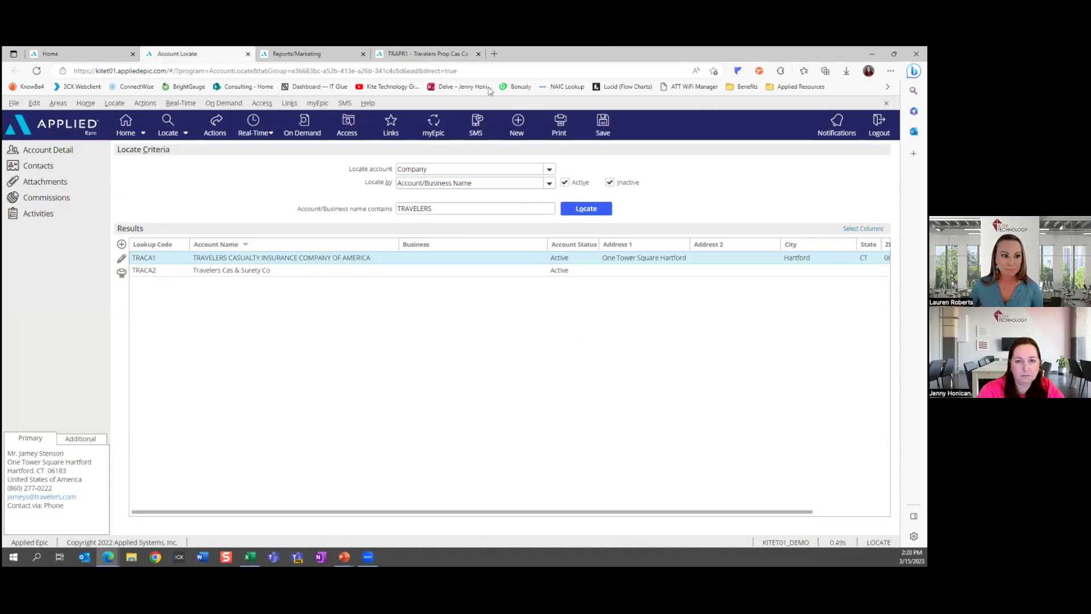
pyautogui.click(430, 53)
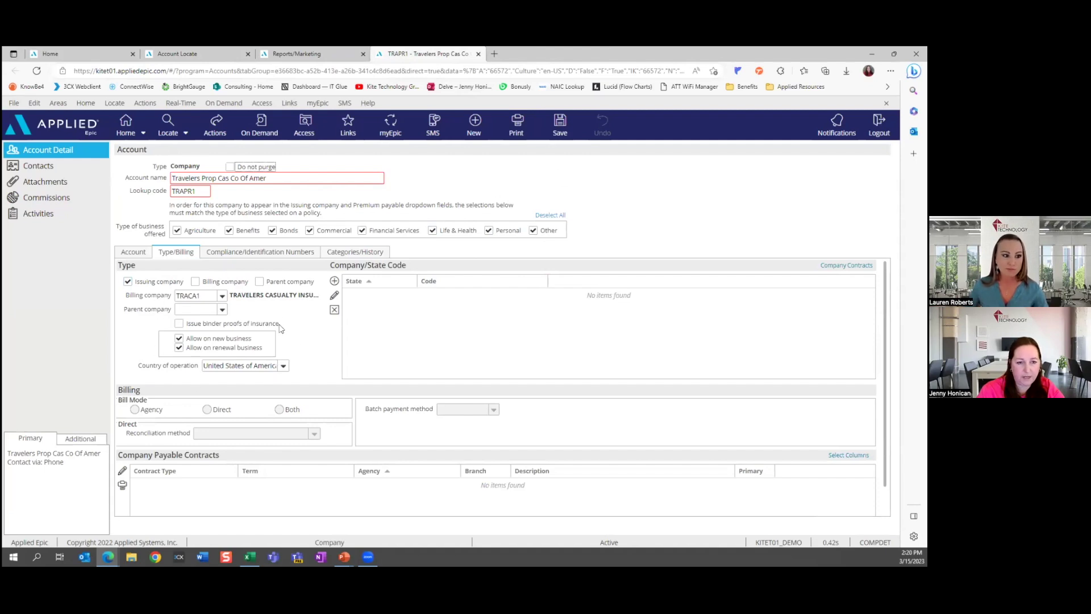
# Add an identification number of type NAIC with the value 25674 to the Travelers Prop Cas Co Of Amer account.
pyautogui.click(266, 256)
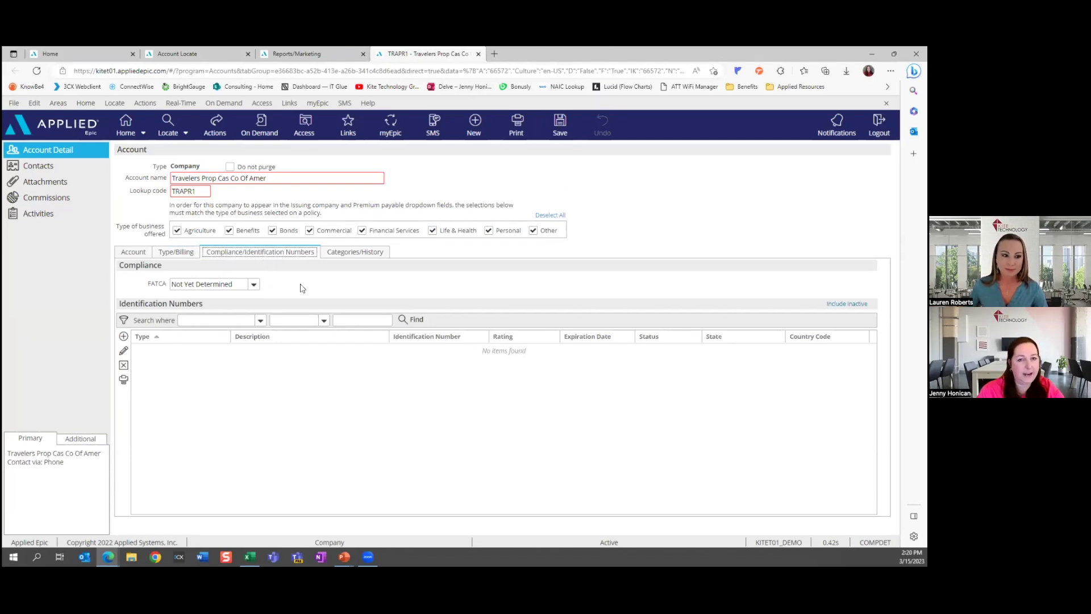
pyautogui.click(123, 335)
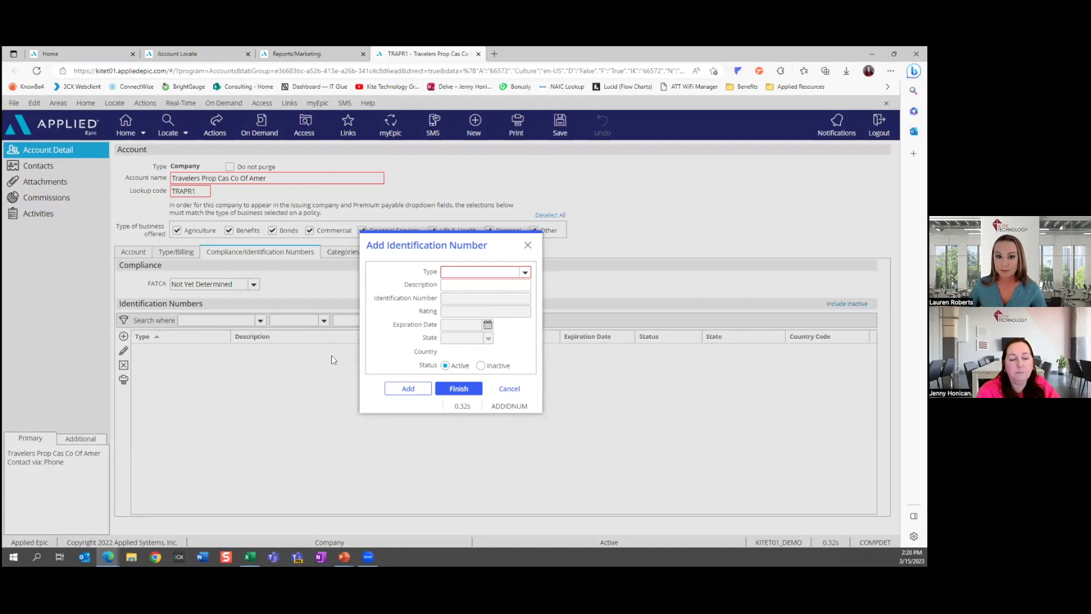
pyautogui.write('aic')
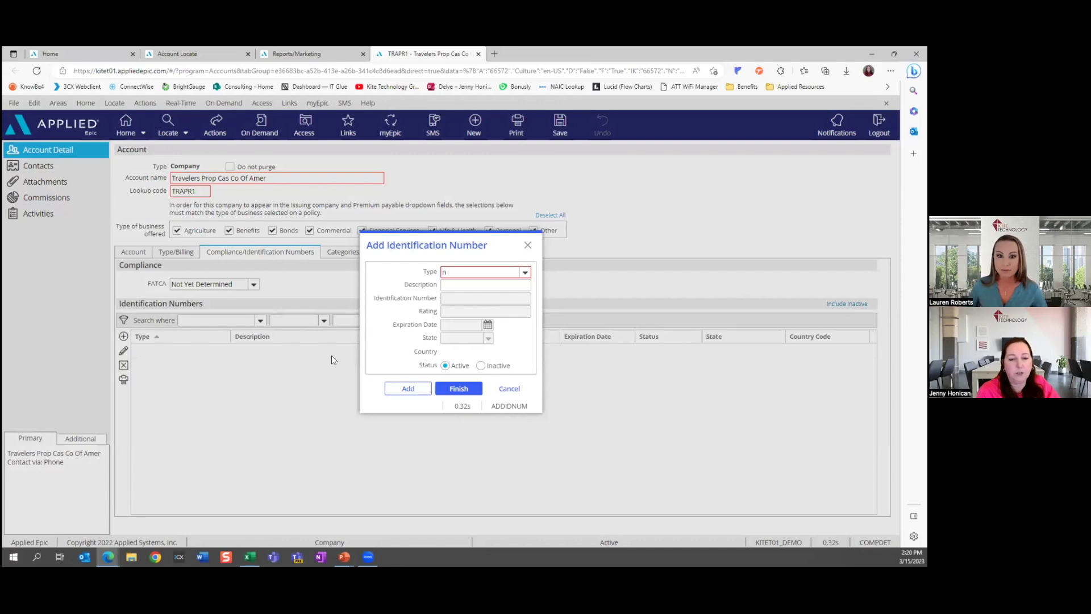
pyautogui.press('Tab')
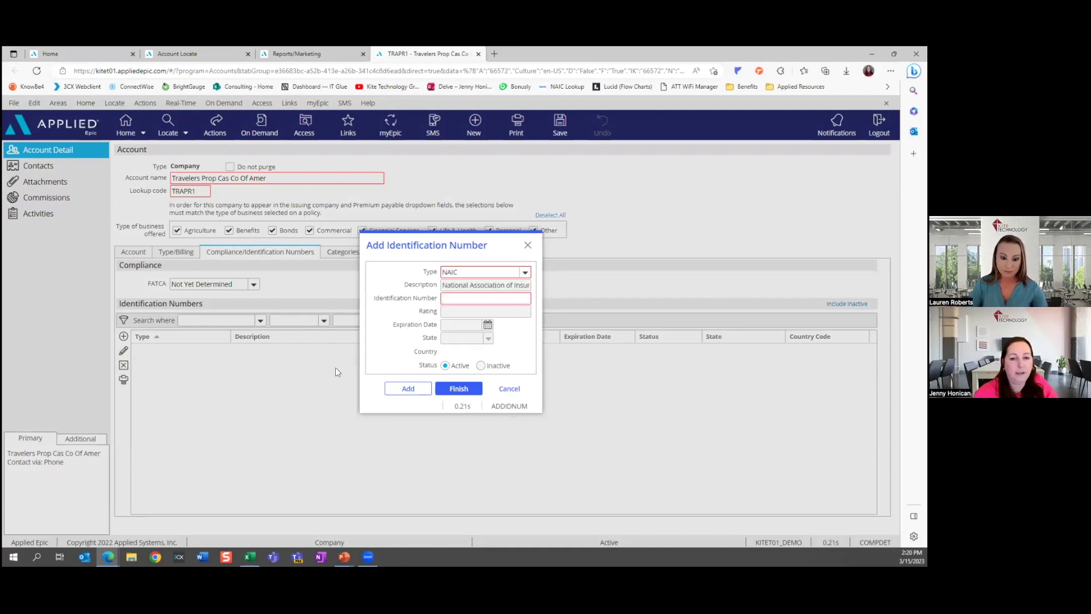
pyautogui.click(458, 297)
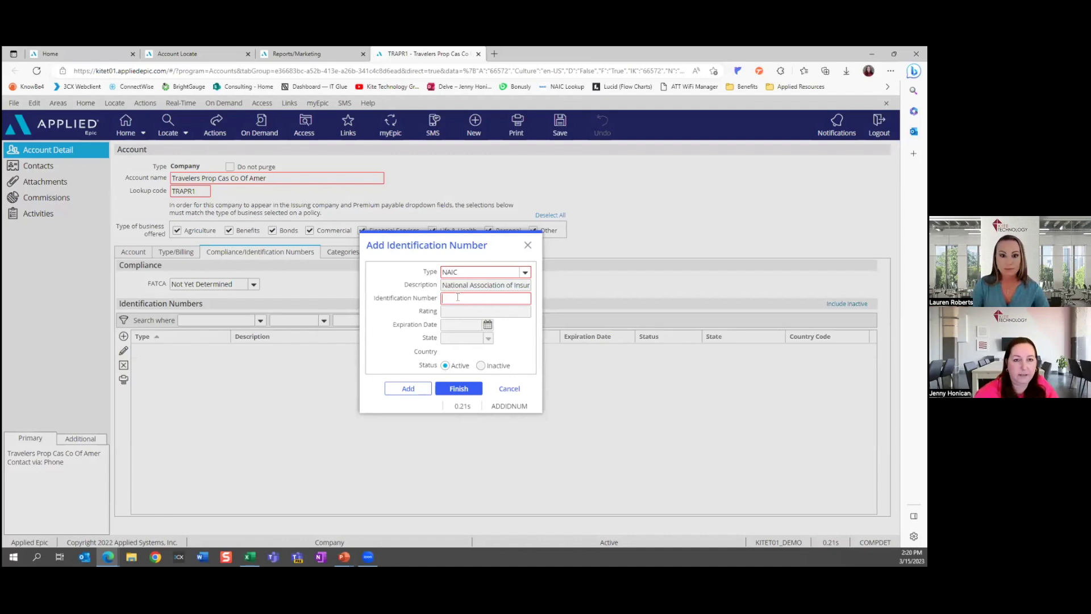
pyautogui.hotkey('alt', 'Tab')
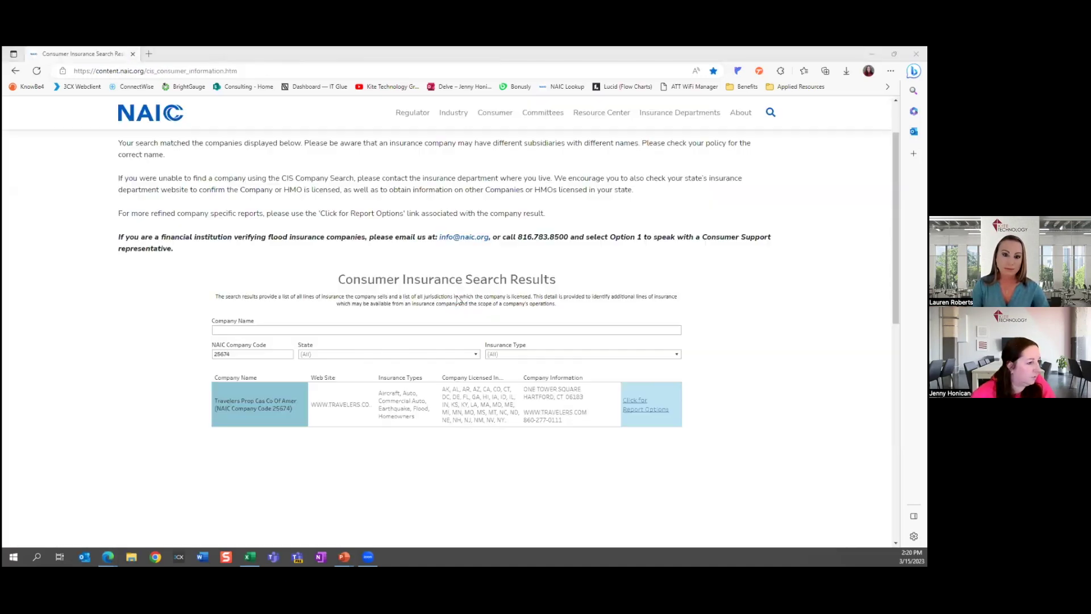
pyautogui.hotkey('alt', 'Tab')
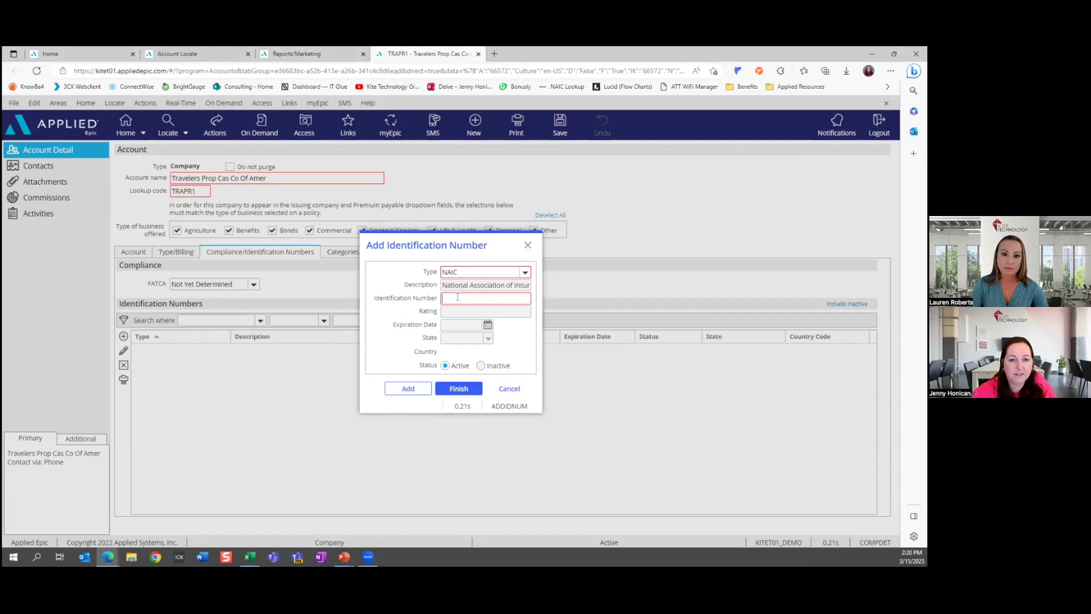
pyautogui.write('25674')
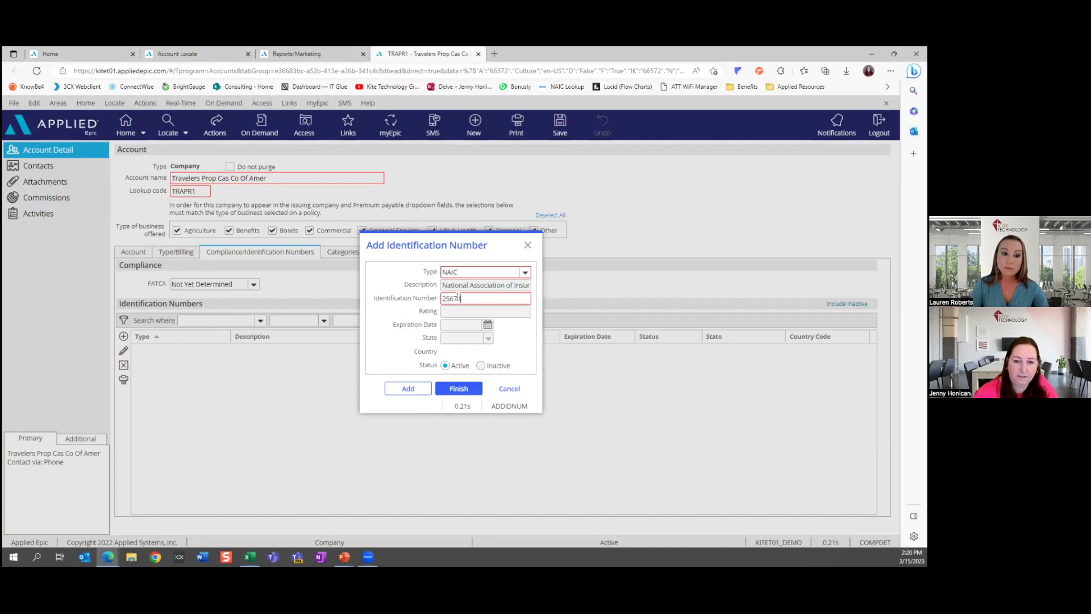
pyautogui.click(458, 389)
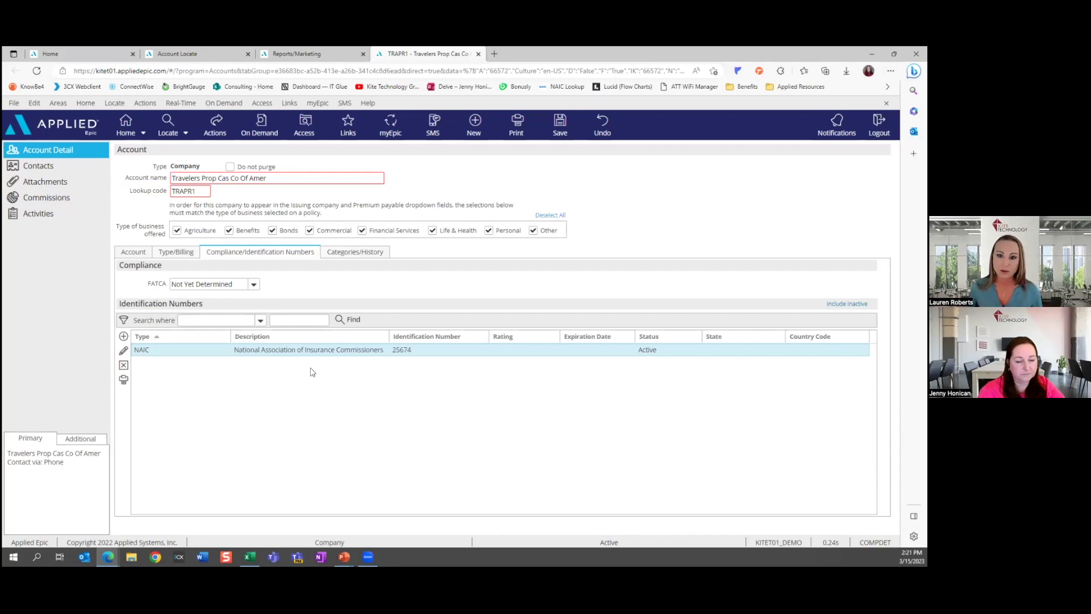
# Examine the identification number types available for another entry, and leave without adding one.
pyautogui.click(123, 336)
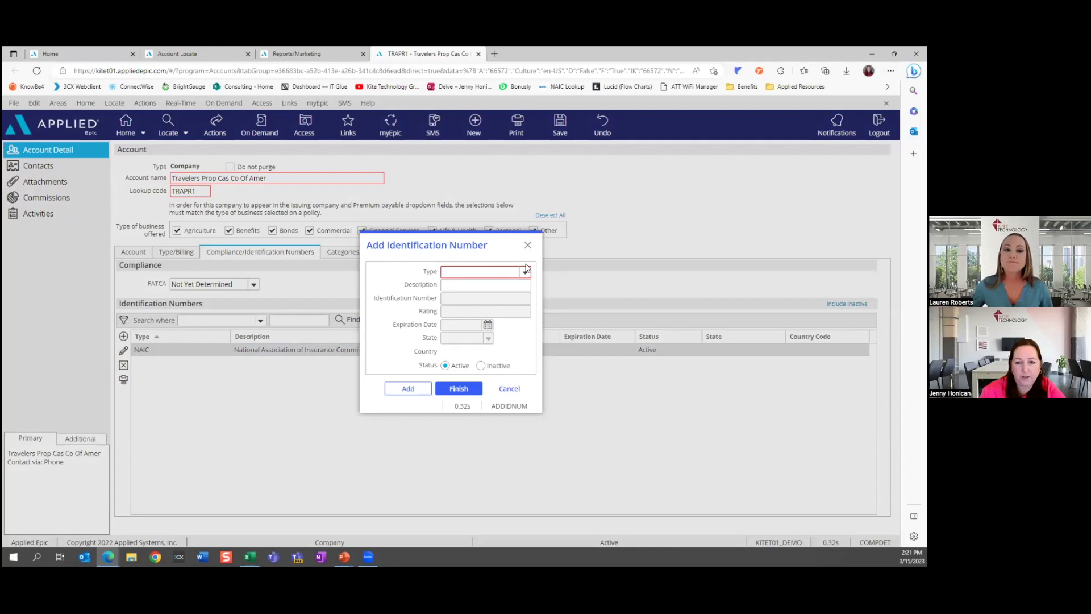
pyautogui.click(525, 274)
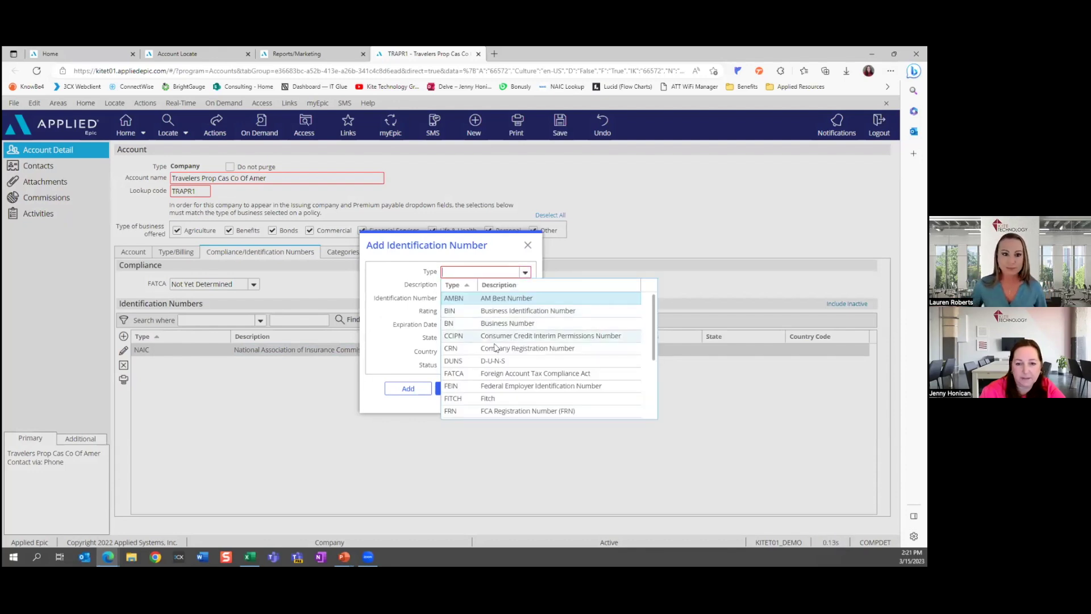
pyautogui.click(527, 245)
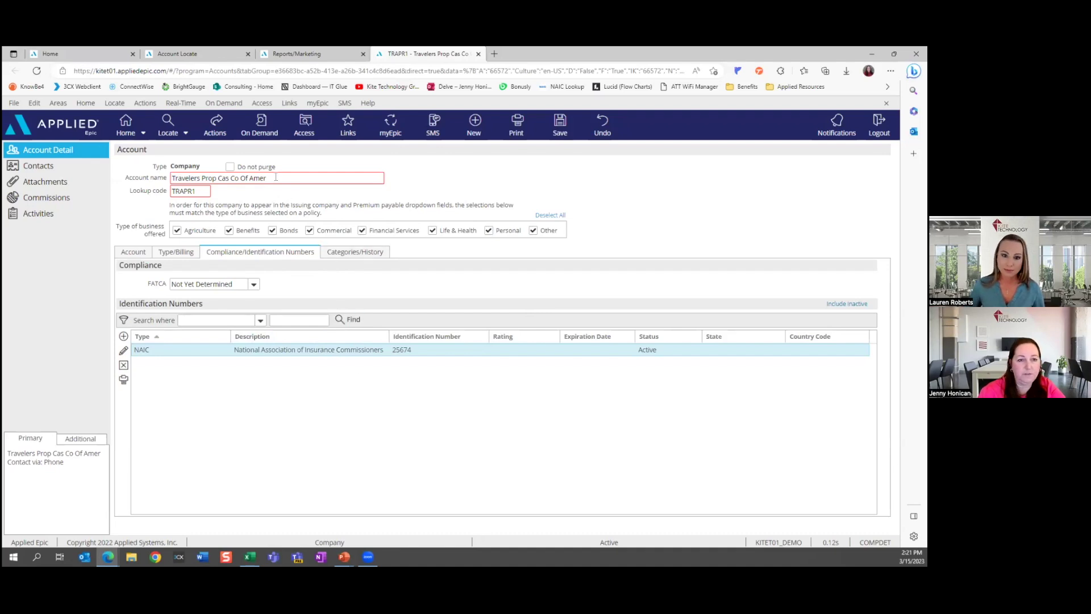
# Close the Travelers Prop Cas Co Of Amer account and rerun the company search for TRAVELERS.
pyautogui.click(478, 54)
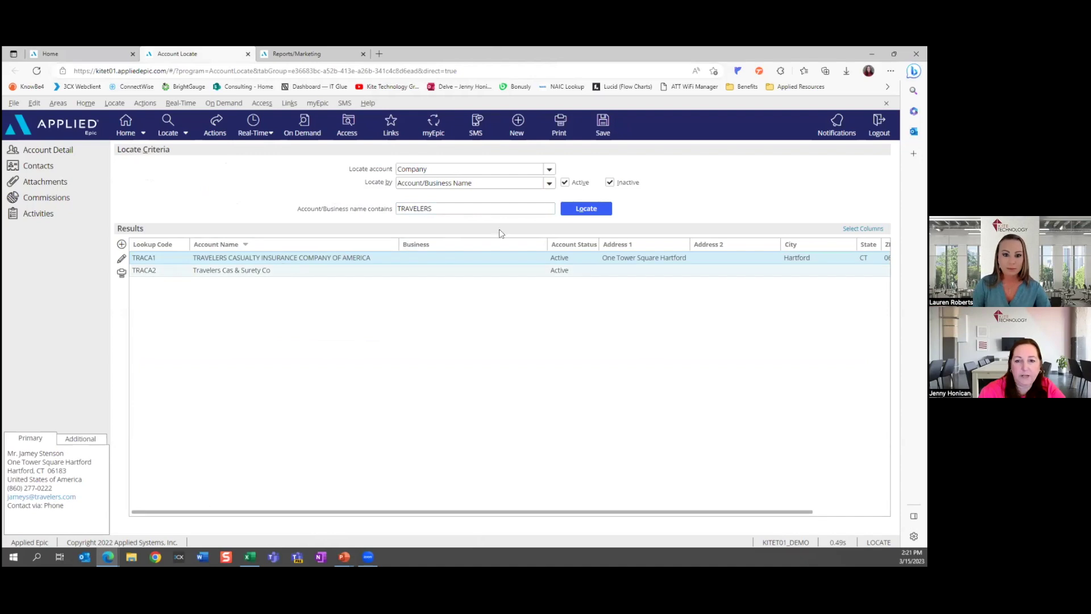
pyautogui.click(575, 210)
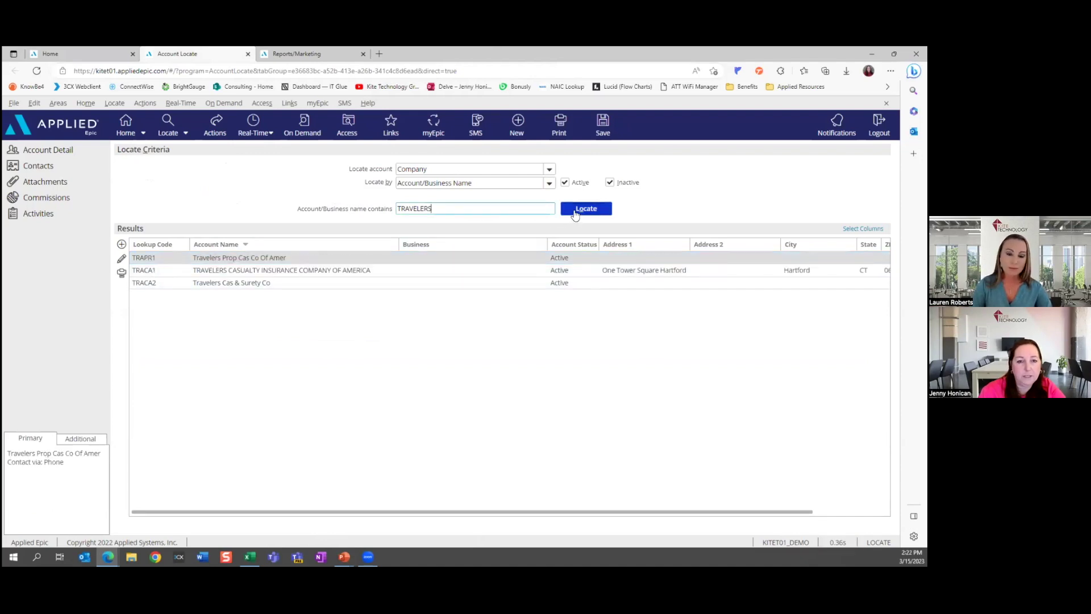
pyautogui.doubleClick(489, 258)
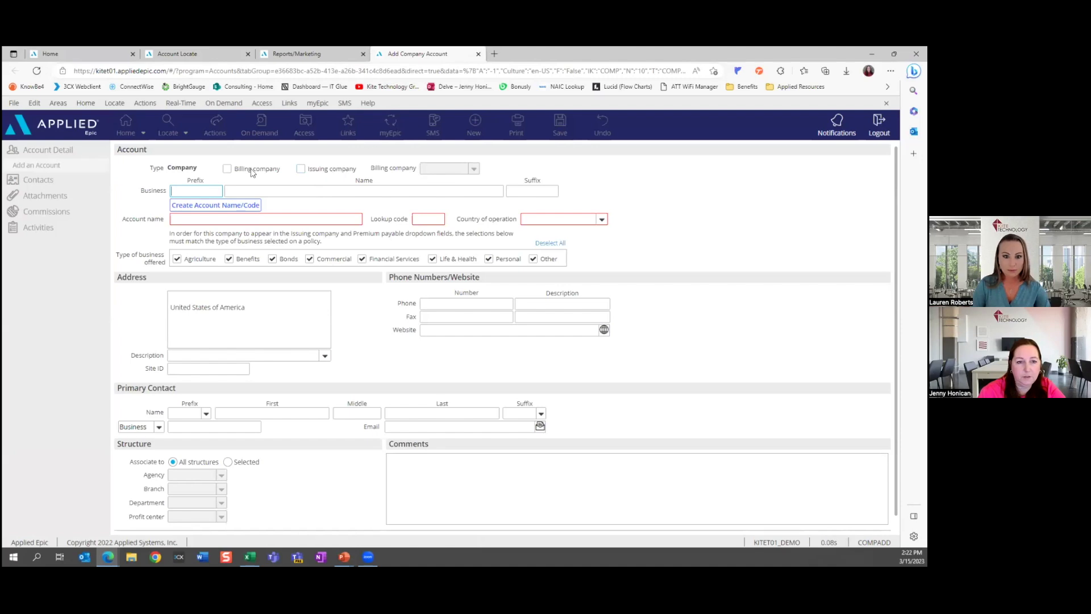
pyautogui.click(239, 170)
pyautogui.click(242, 191)
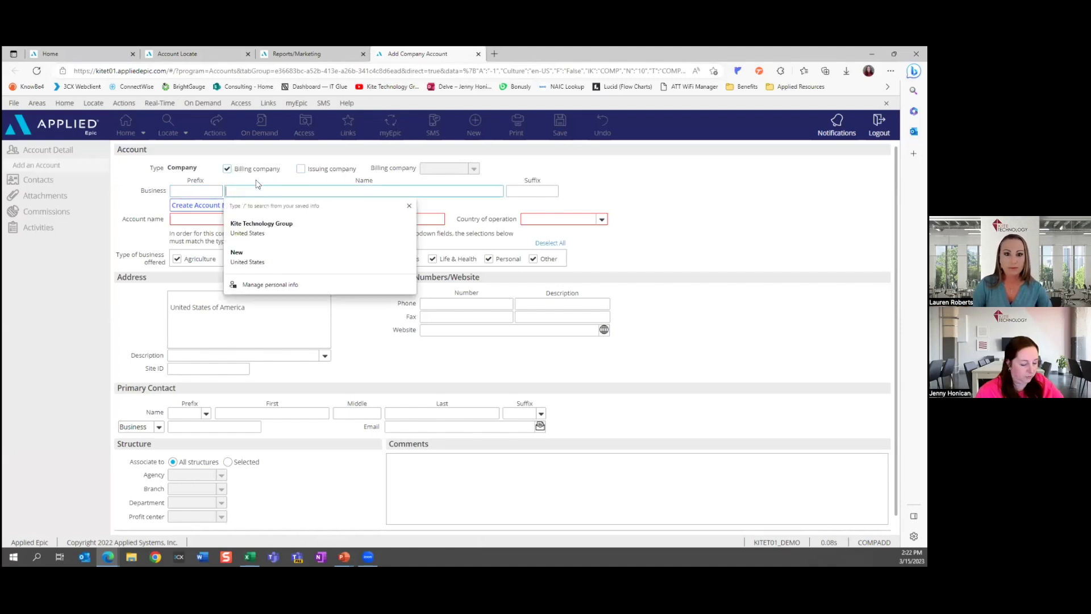
pyautogui.write('Travelers')
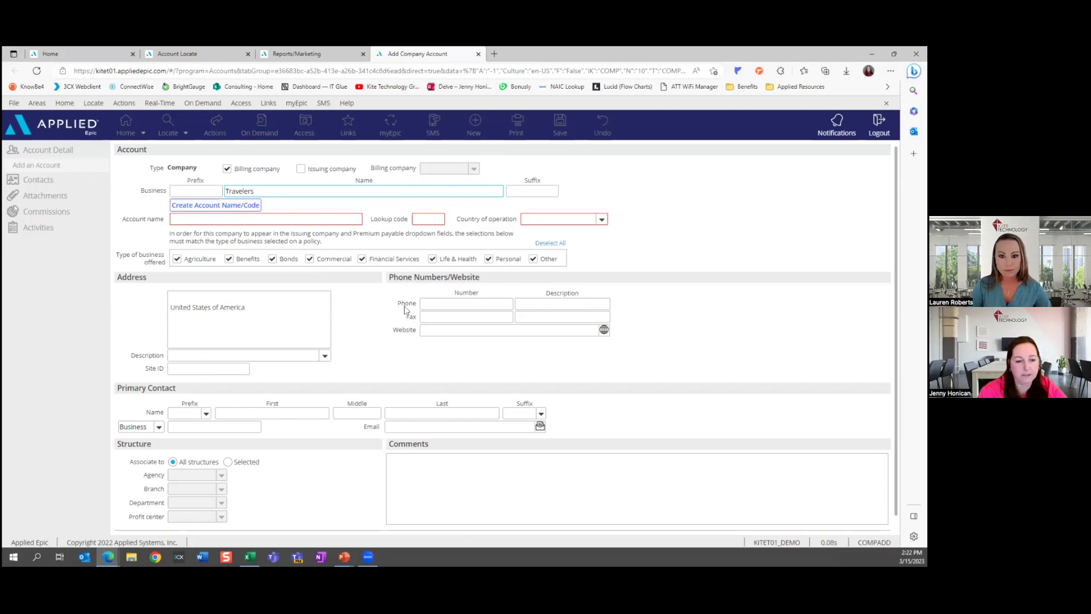
pyautogui.scroll(-1, 405, 314)
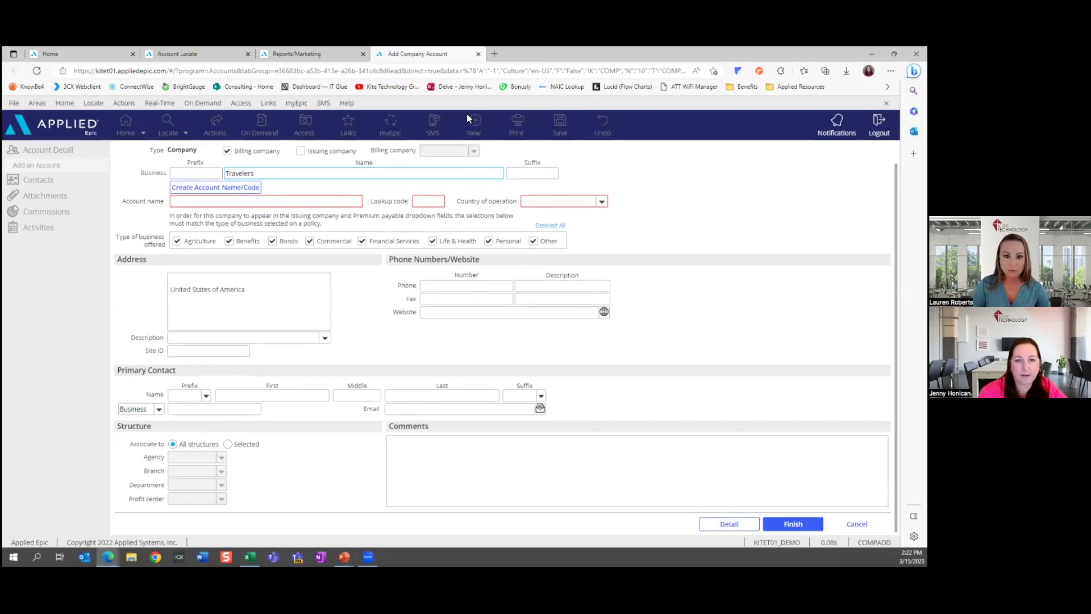
pyautogui.click(478, 55)
pyautogui.click(496, 130)
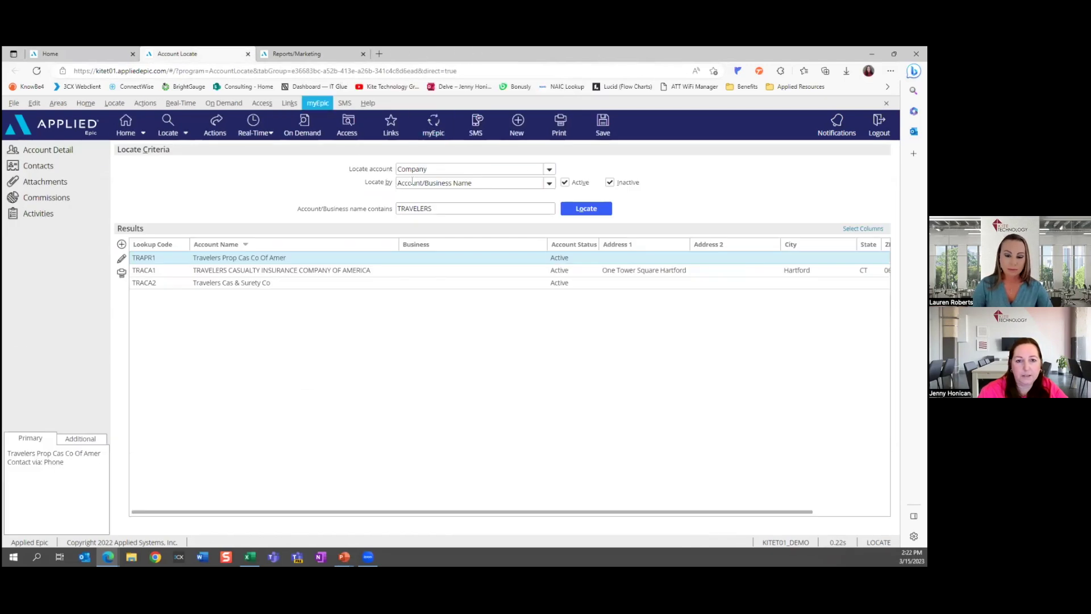
# Search the broker accounts for business names containing BURN.
pyautogui.click(550, 169)
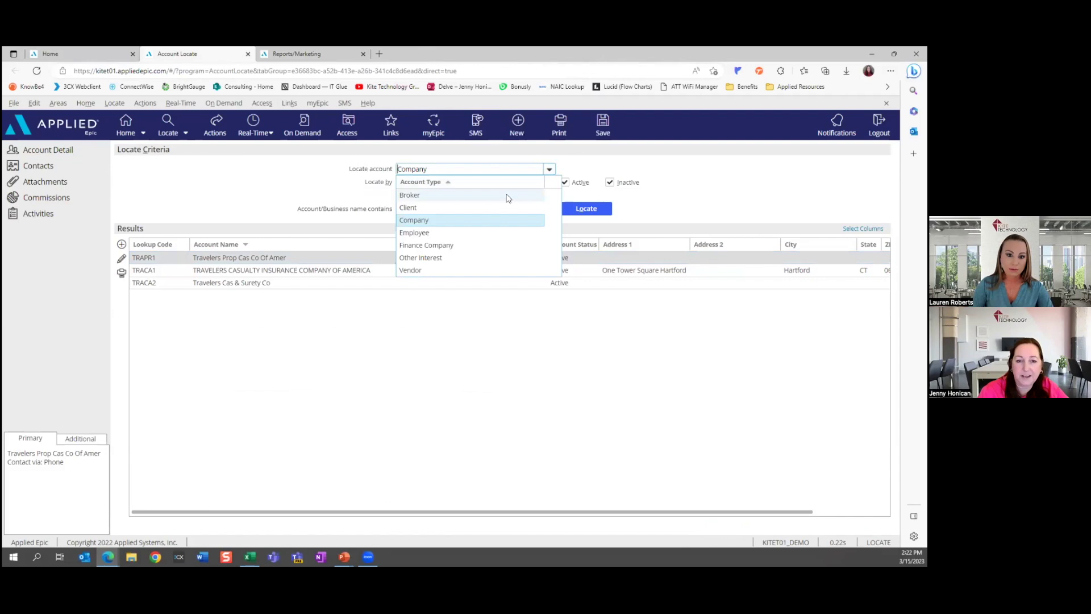
pyautogui.click(507, 194)
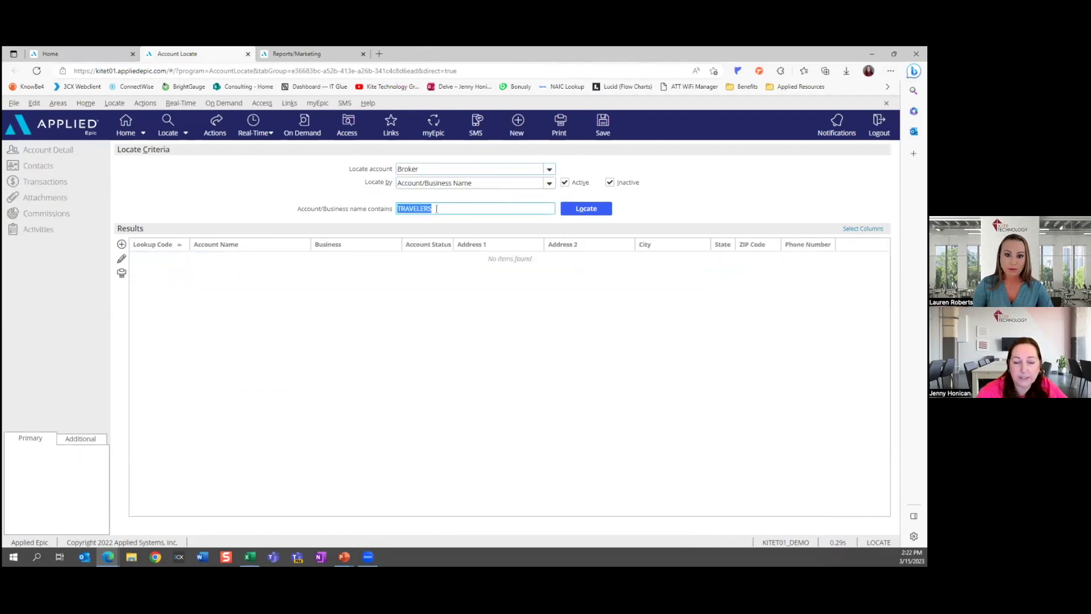
pyautogui.write('BRU')
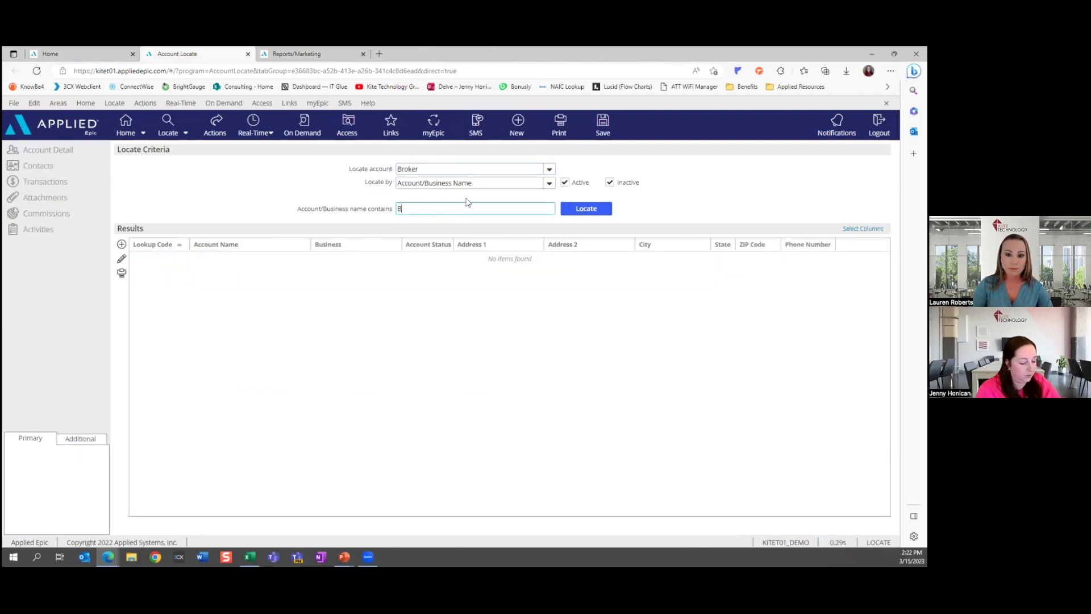
pyautogui.press('BackSpace')
pyautogui.press('BackSpace')
pyautogui.write('URN')
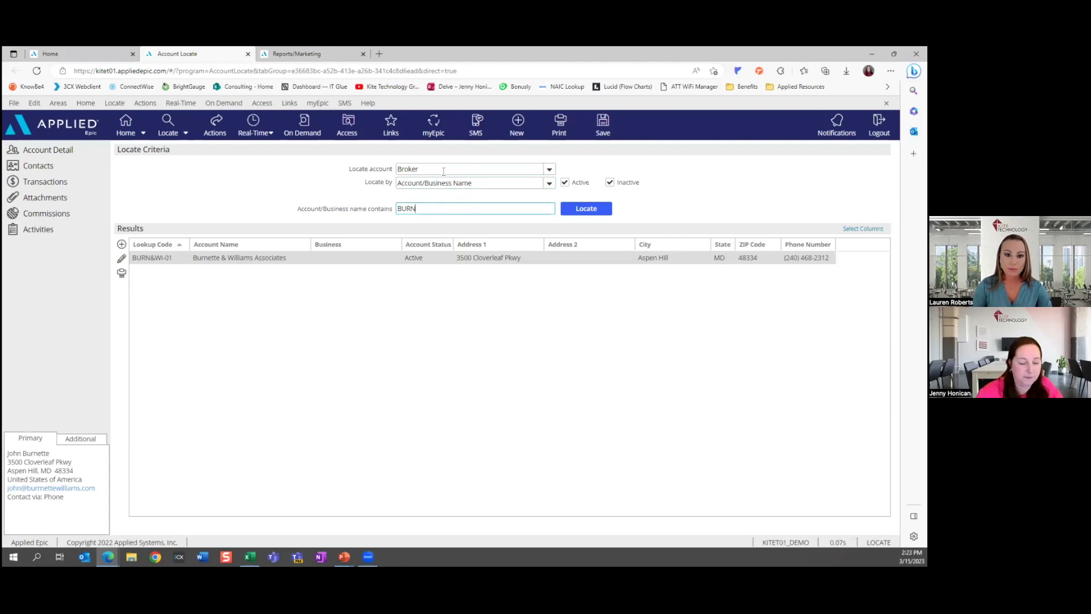
# Switch the account search to companies and look for names containing BURN.
pyautogui.click(407, 169)
pyautogui.write('Broker')
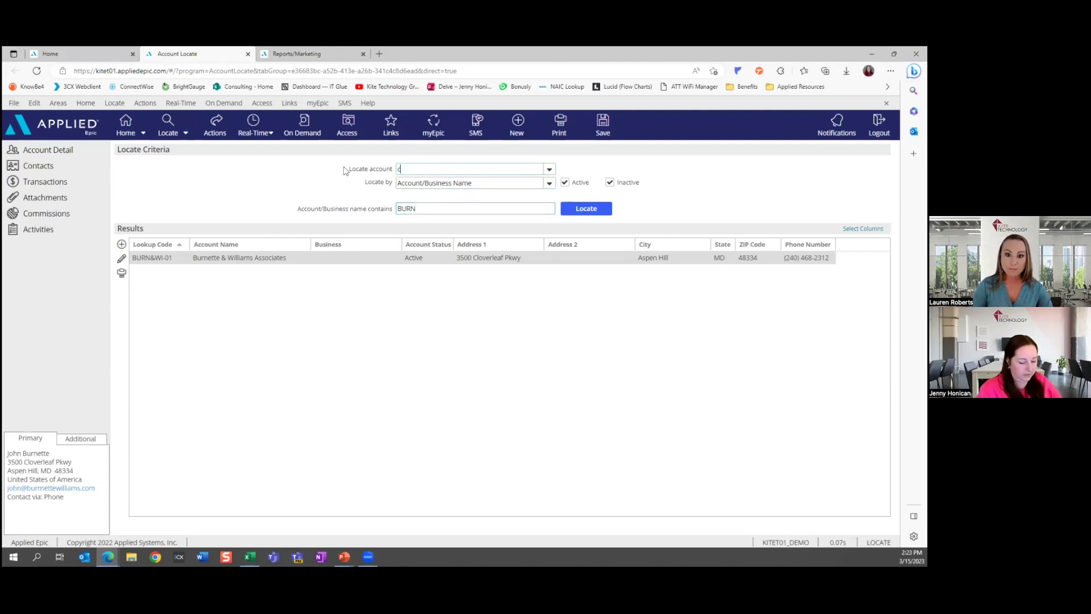
pyautogui.press('Tab')
pyautogui.hotkey('shift', 'Tab')
pyautogui.write('Company')
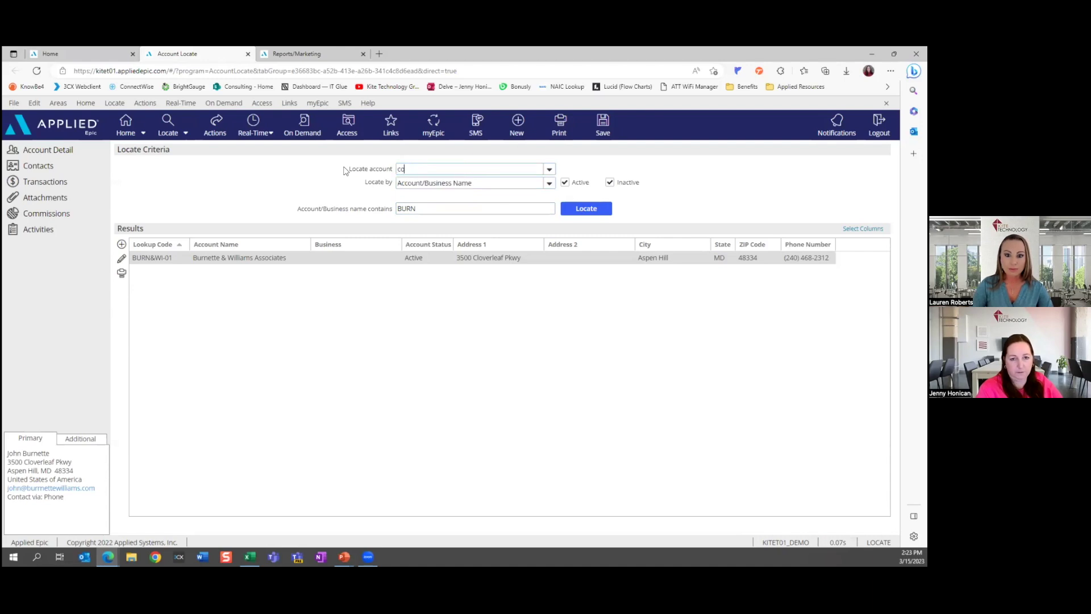
pyautogui.press('Return')
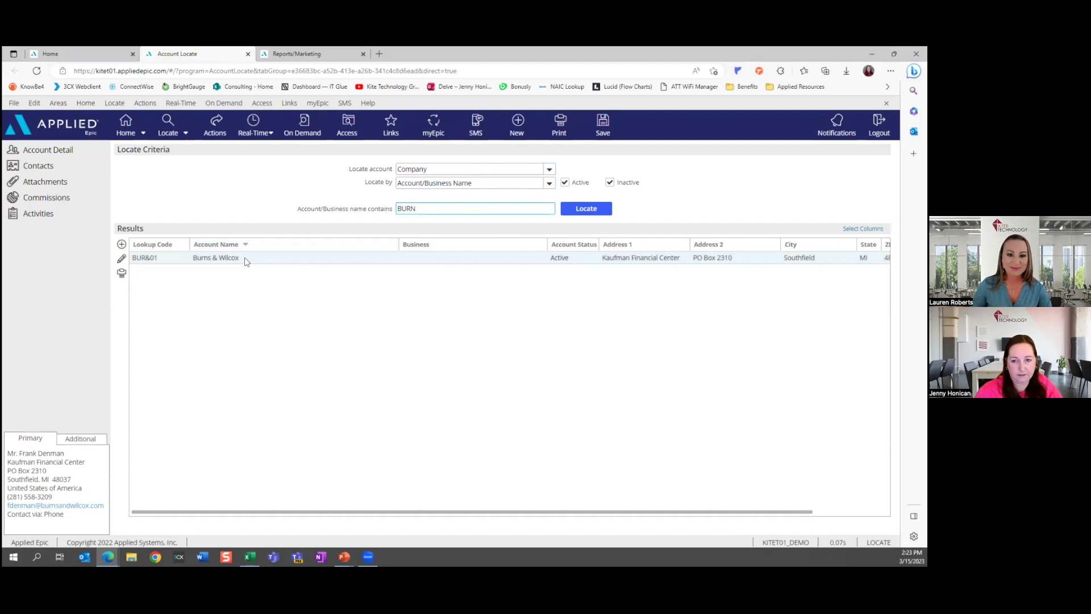
# Inactivate the Burns & Wilcox company account with the reason Entered in error.
pyautogui.click(218, 128)
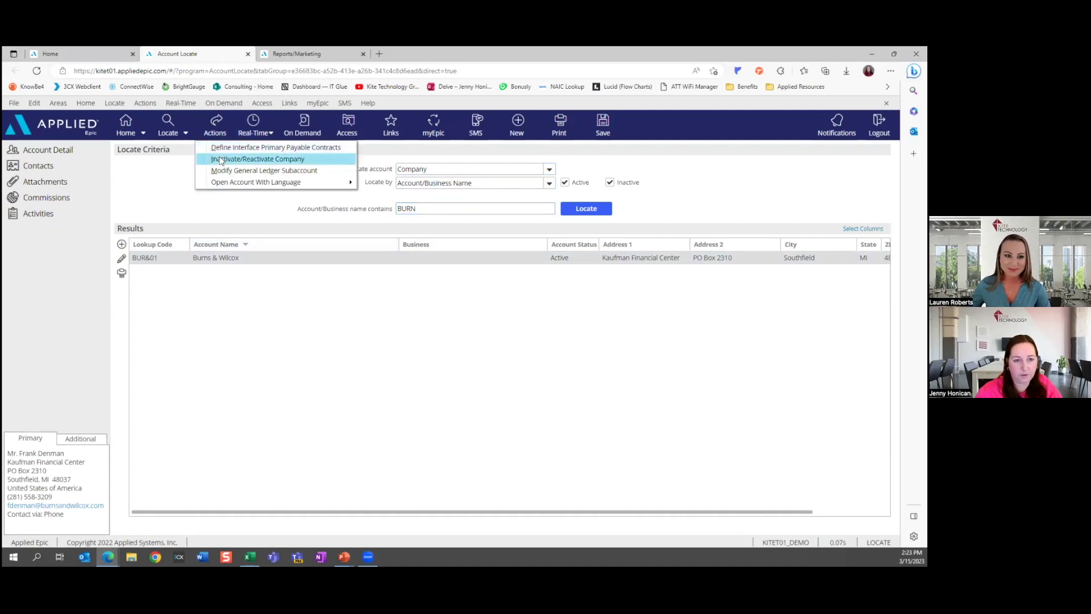
pyautogui.click(223, 159)
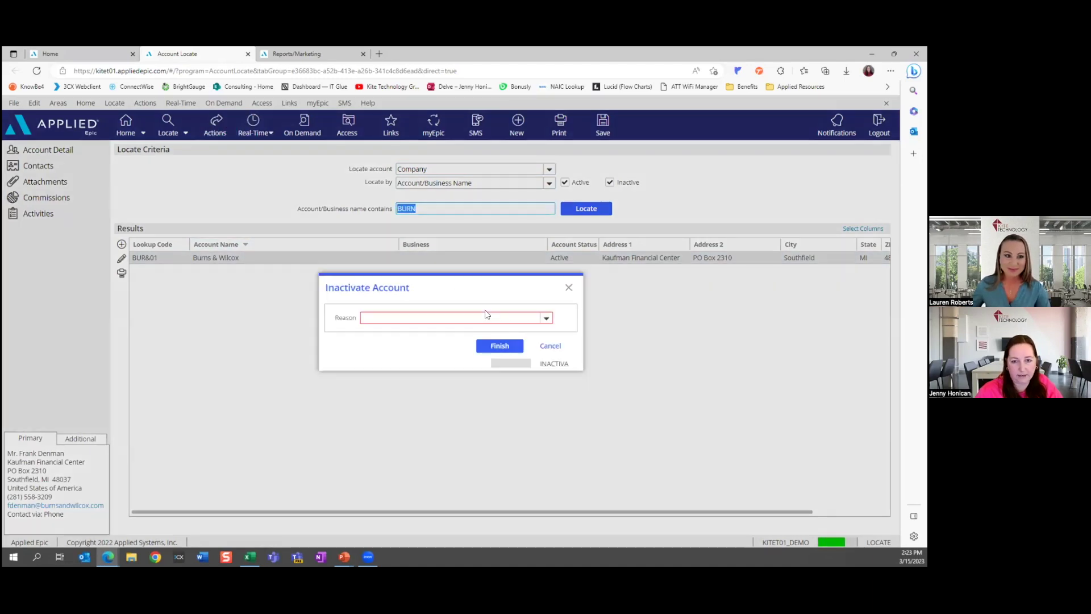
pyautogui.click(545, 321)
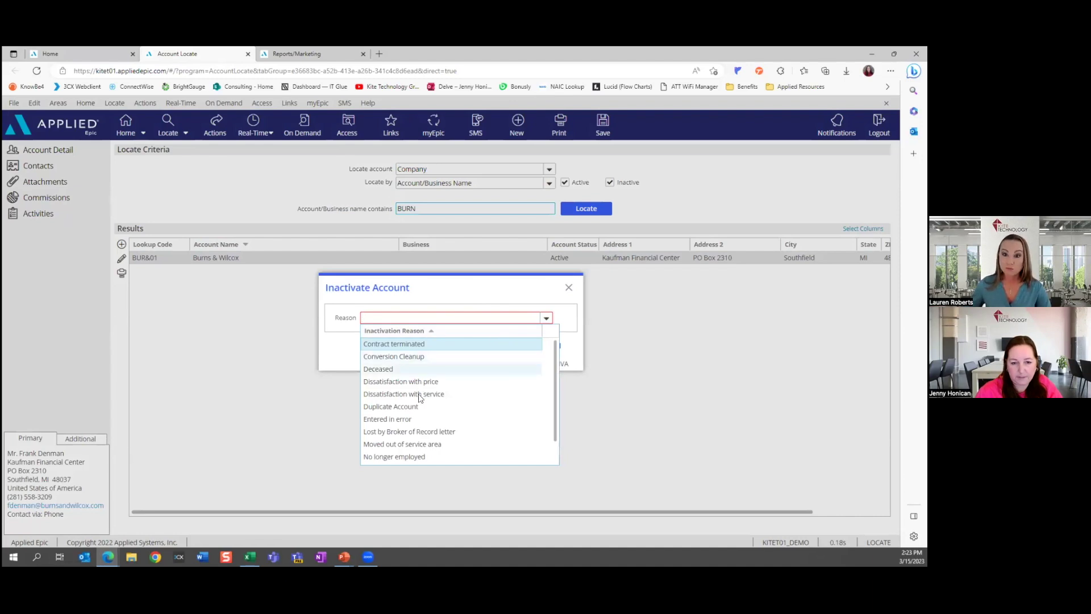
pyautogui.click(397, 419)
pyautogui.click(510, 351)
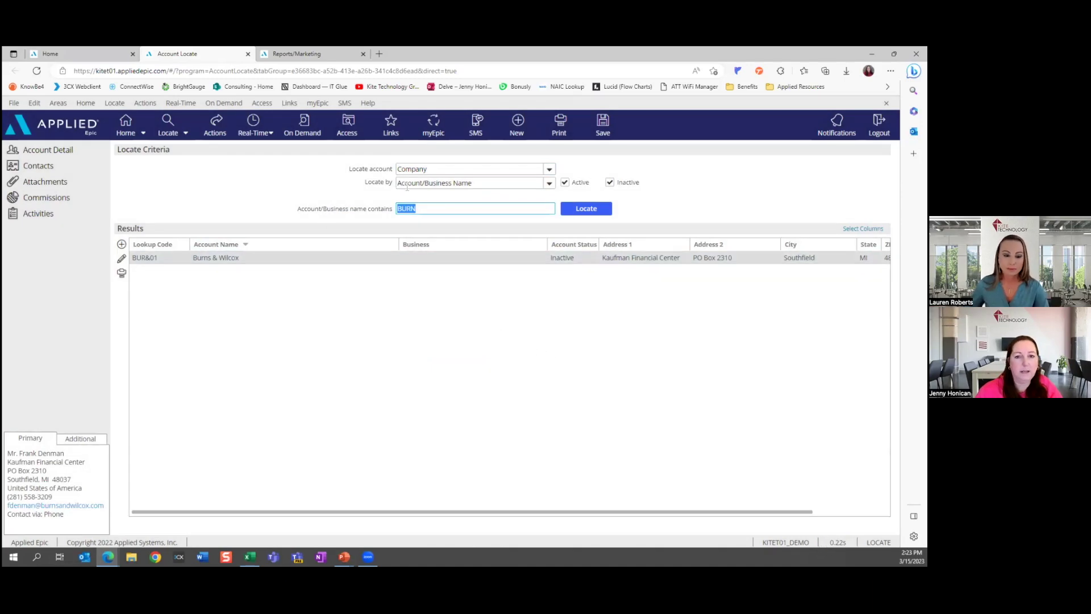
# Switch the account search back to brokers and rerun it for BURN.
pyautogui.click(419, 169)
pyautogui.write('Broker')
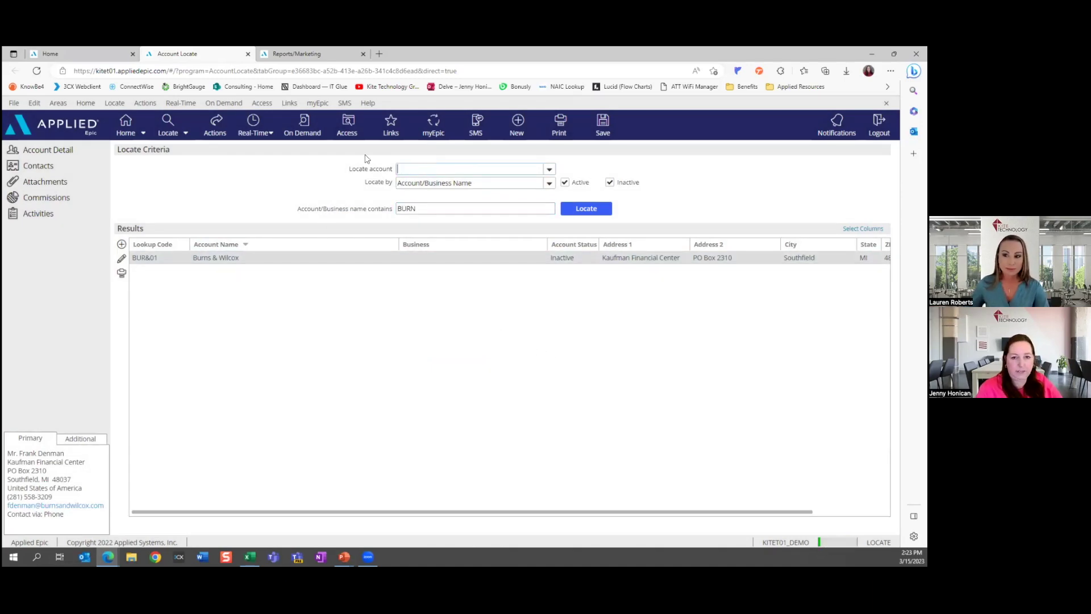
pyautogui.write('BURN')
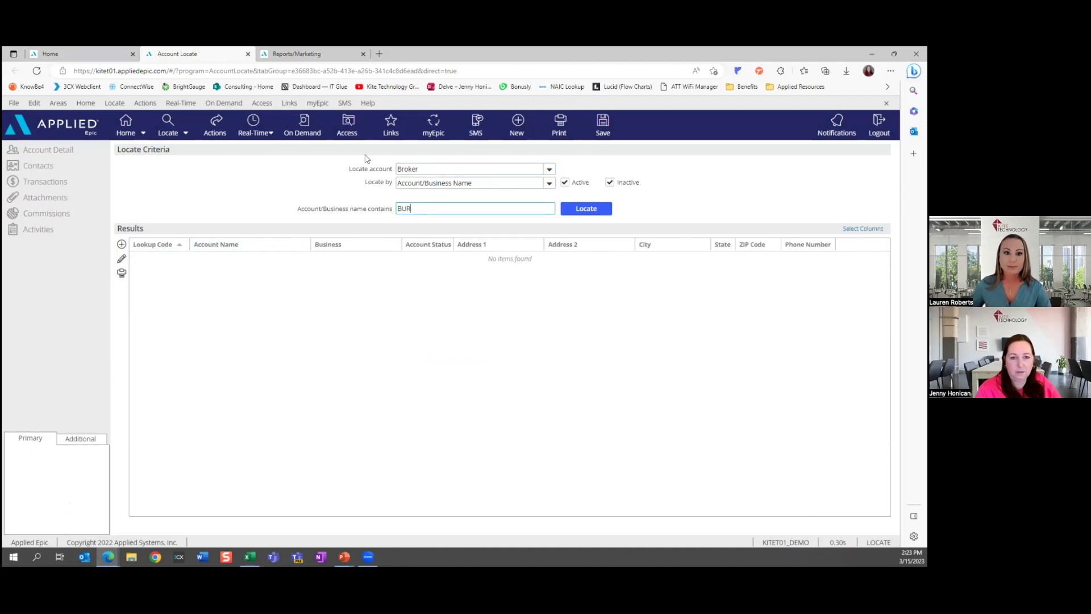
pyautogui.press('Return')
# Start a new broker account with the business name Burns & Wilcox and generate its account name and lookup code.
pyautogui.doubleClick(228, 257)
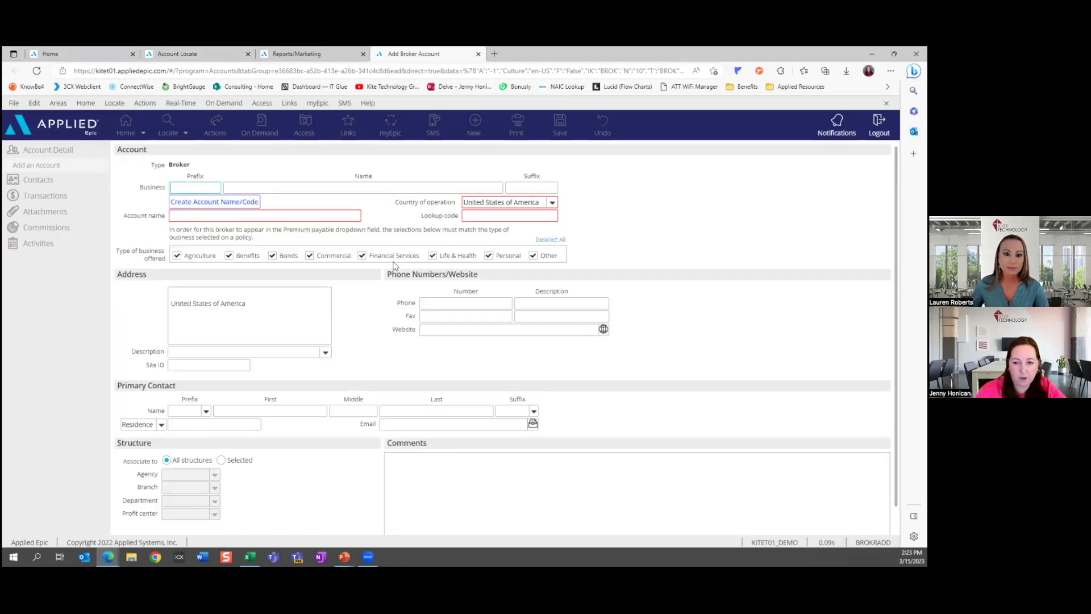
pyautogui.click(299, 185)
pyautogui.write('Burns & Wilso')
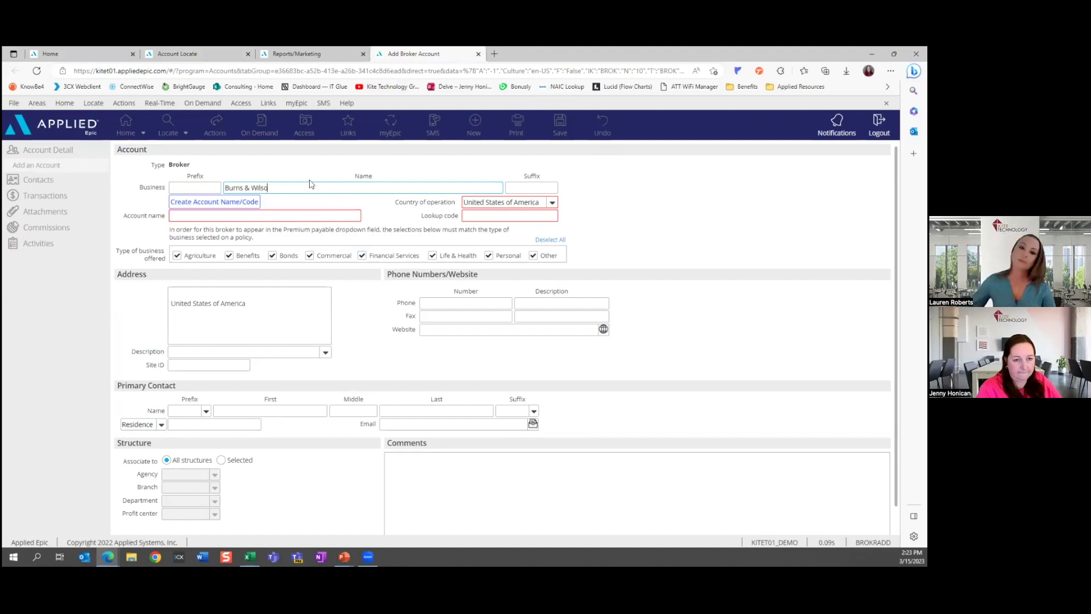
pyautogui.write('o')
pyautogui.write('x')
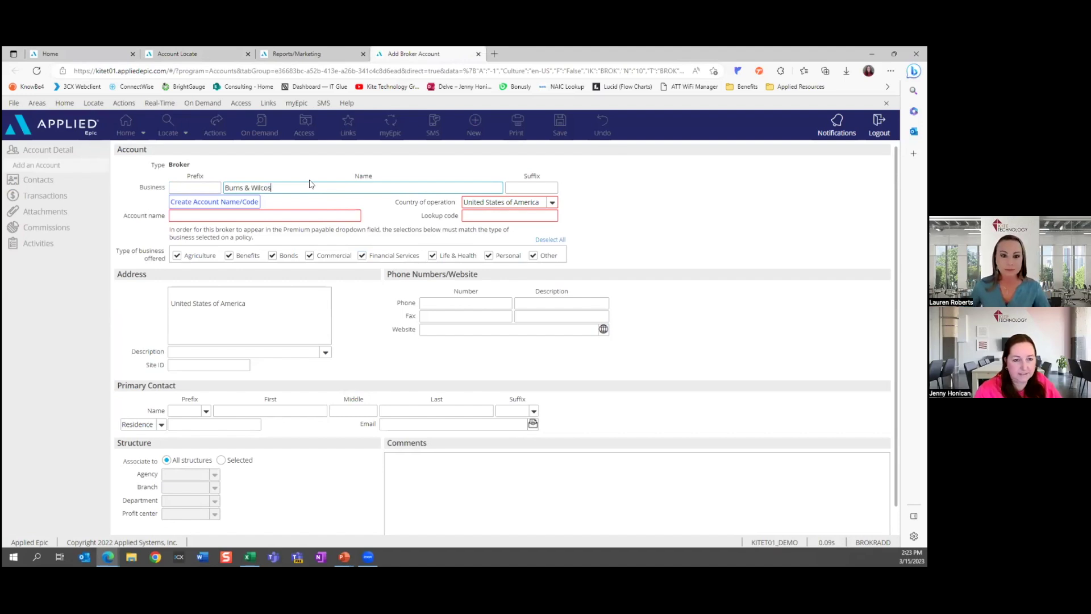
pyautogui.write('x')
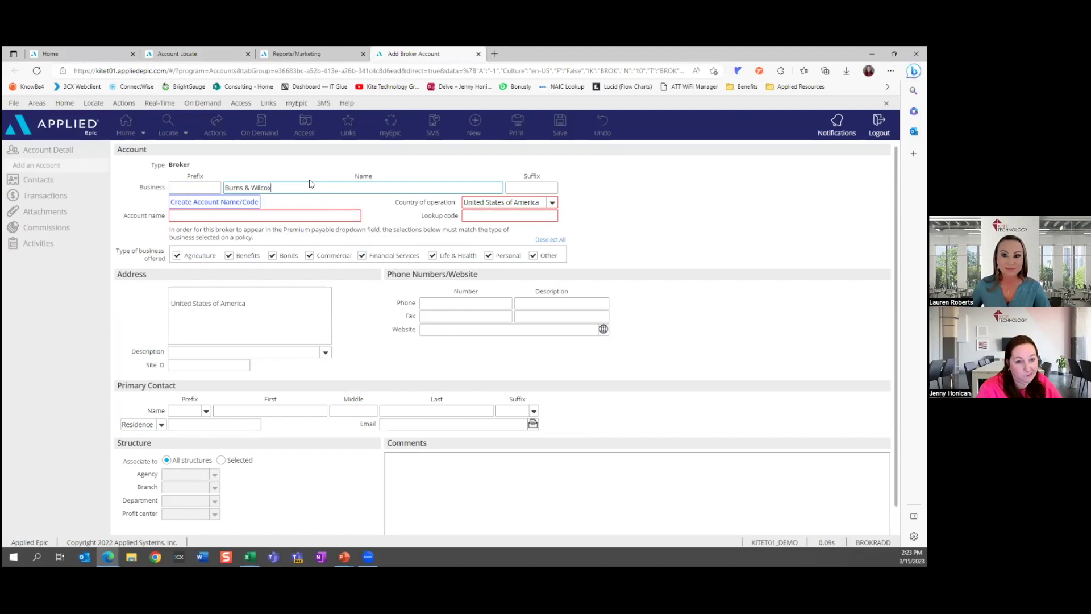
pyautogui.click(228, 206)
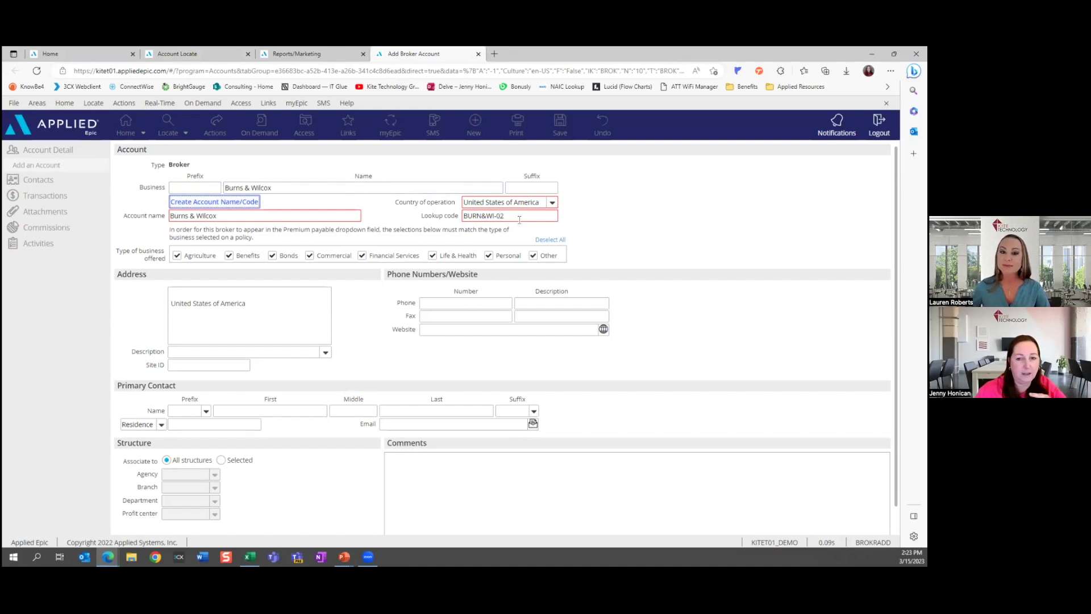
pyautogui.click(520, 217)
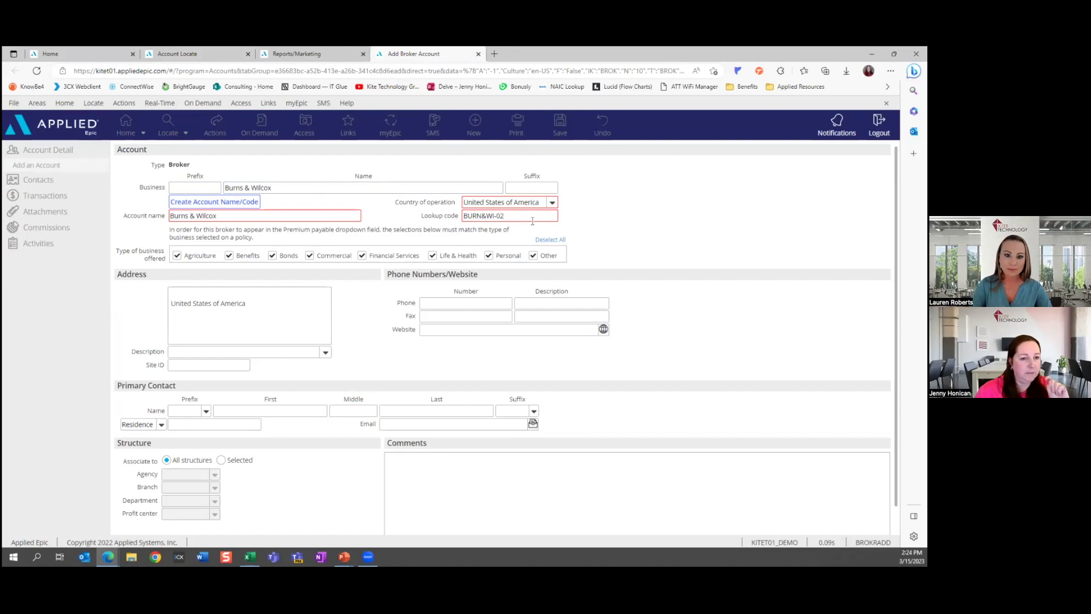
# Re-enter the broker's business name in capitals as BURNS & WILCOX and regenerate the account name and lookup code.
pyautogui.click(296, 189)
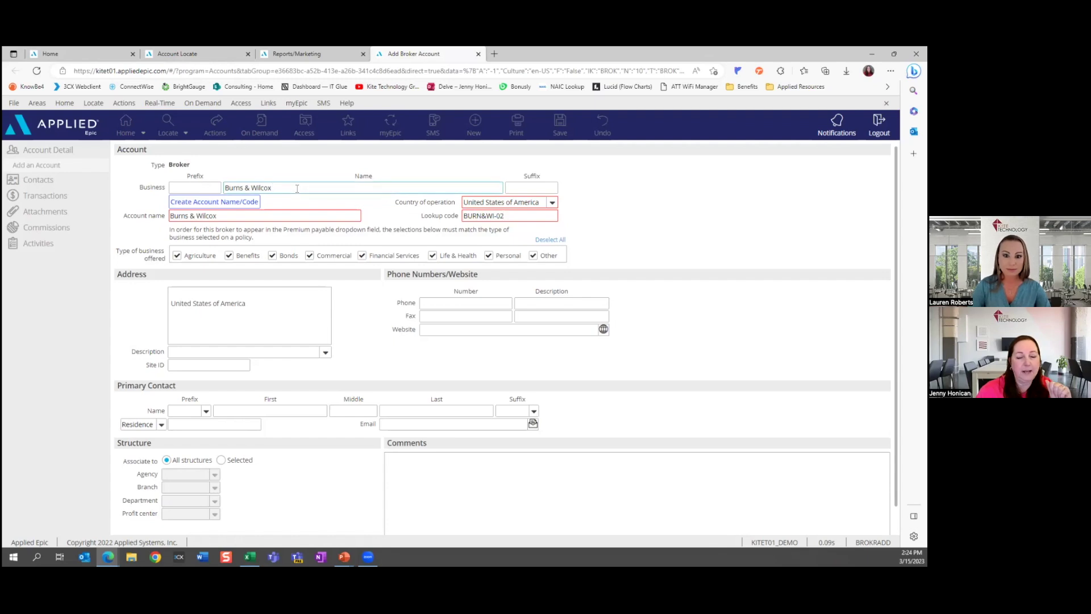
pyautogui.moveTo(295, 189); pyautogui.dragTo(222, 188)
pyautogui.write('BURNS & WILCOX')
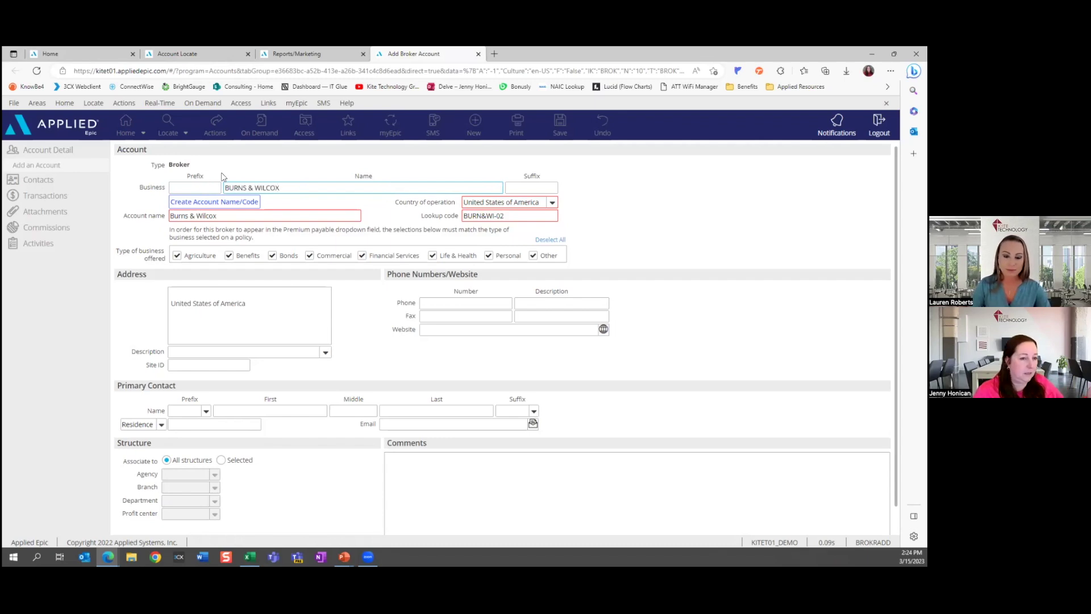
pyautogui.click(219, 202)
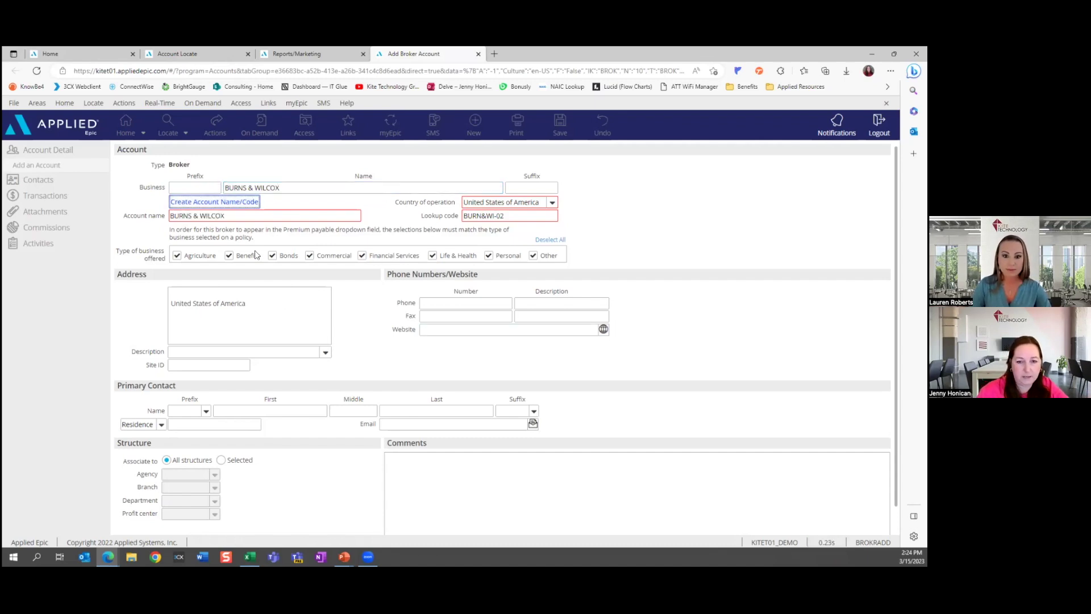
# Leave the broker's address blank, associate it to all structures, and add the account with the option to go to its detail.
pyautogui.click(225, 292)
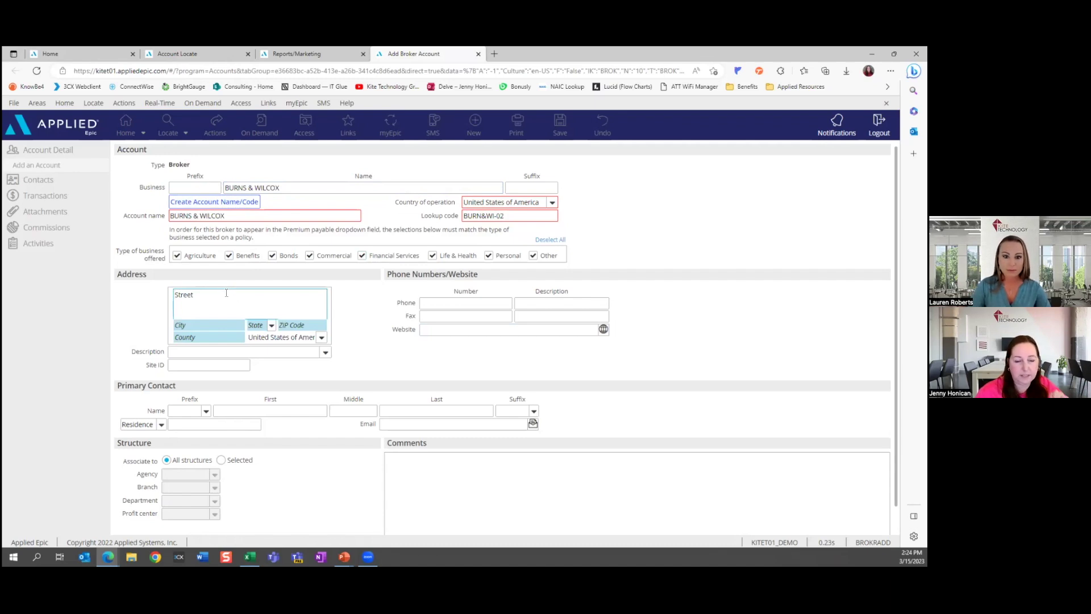
pyautogui.scroll(-1, 318, 307)
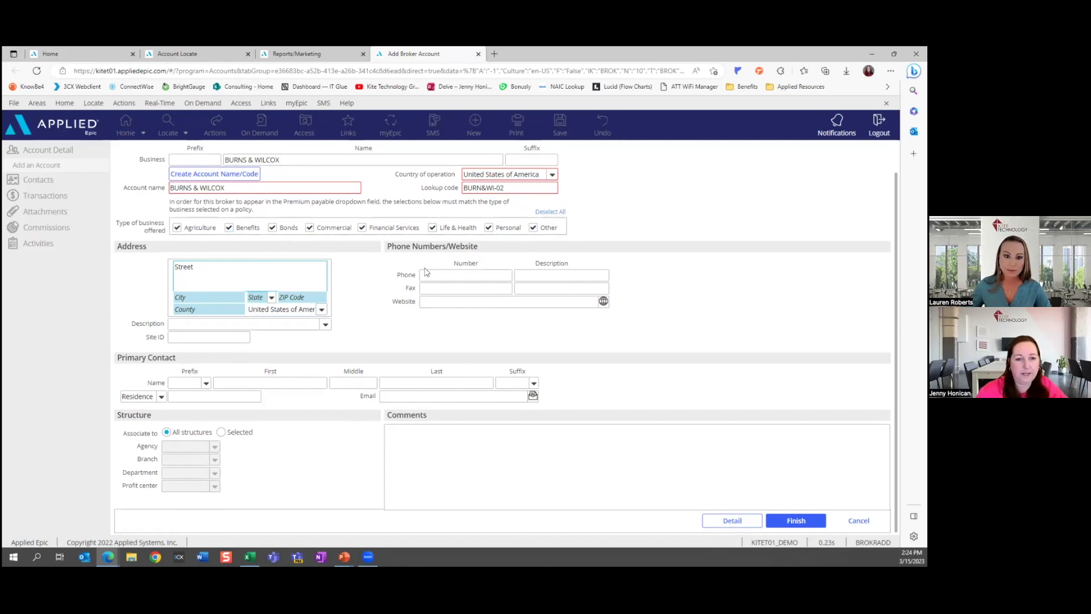
pyautogui.click(222, 432)
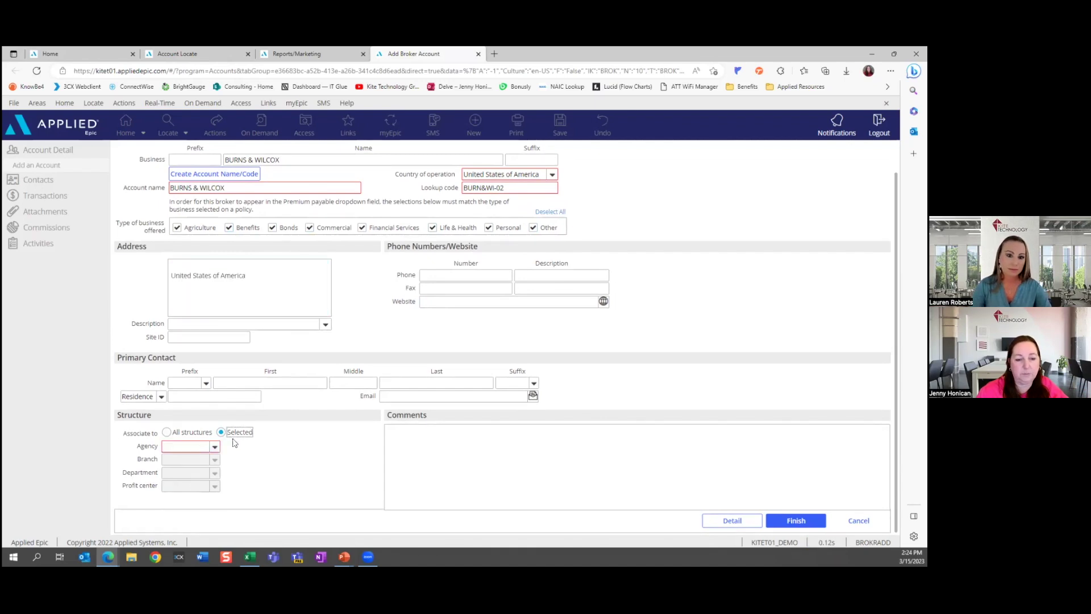
pyautogui.click(182, 433)
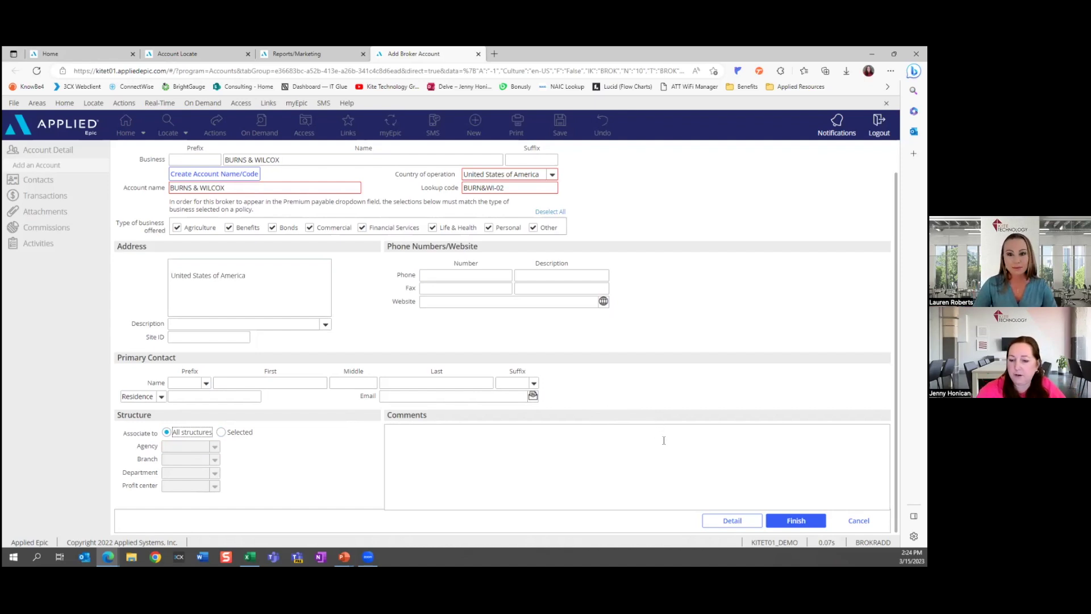
pyautogui.click(719, 520)
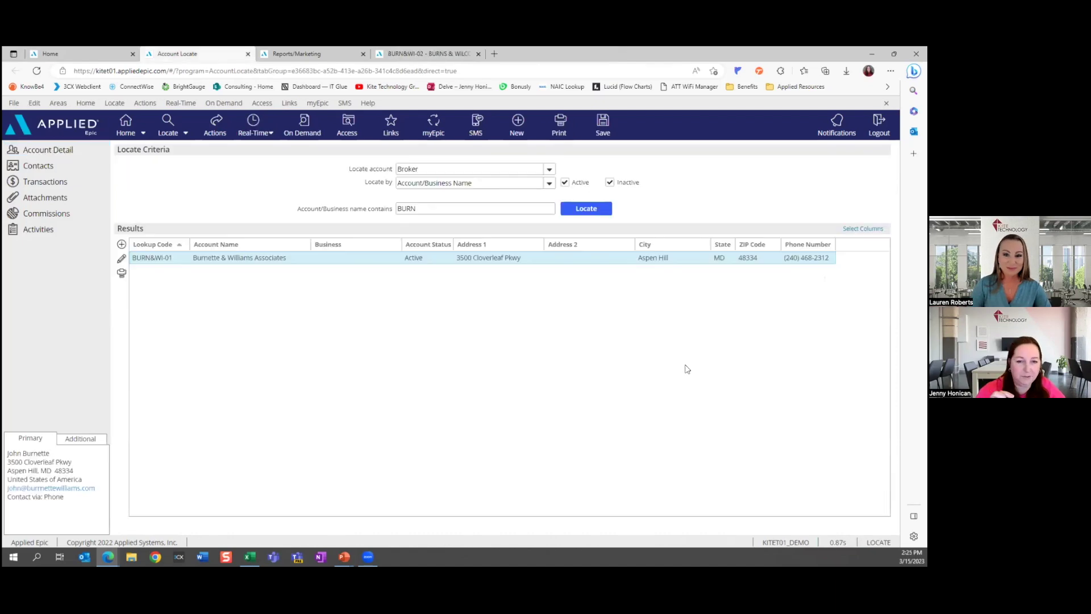
# Open the new BURNS & WILCOX broker account and review its billing, account and accounting settings.
pyautogui.click(426, 54)
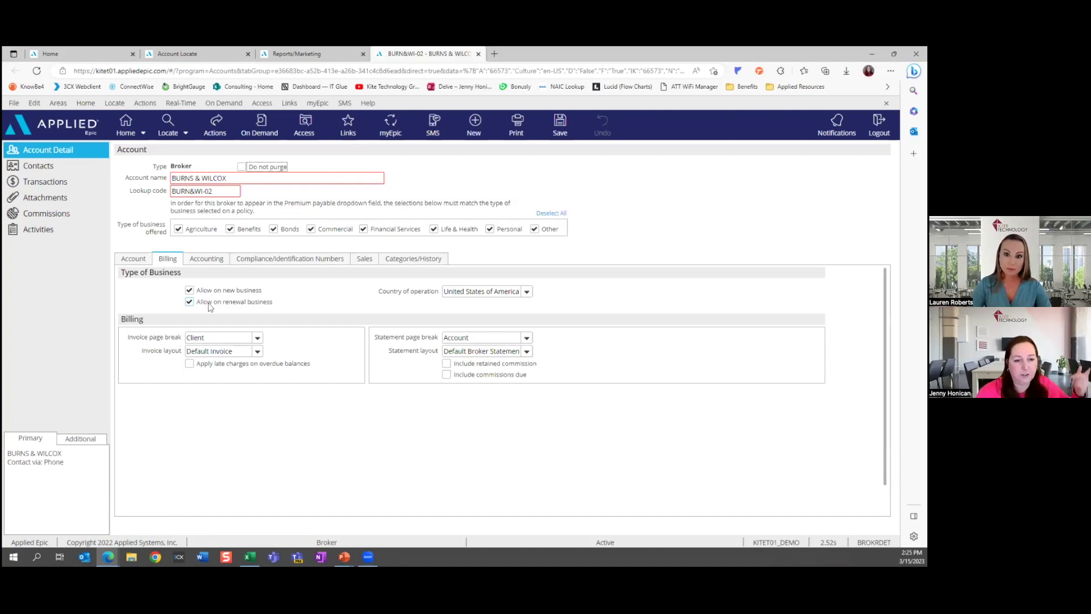
pyautogui.click(132, 260)
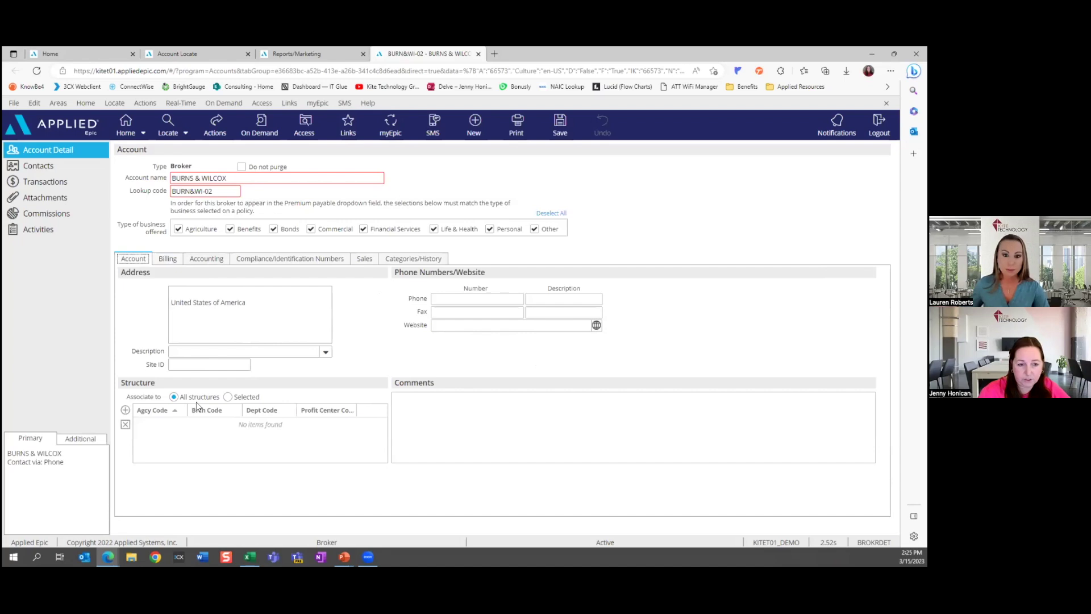
pyautogui.click(206, 260)
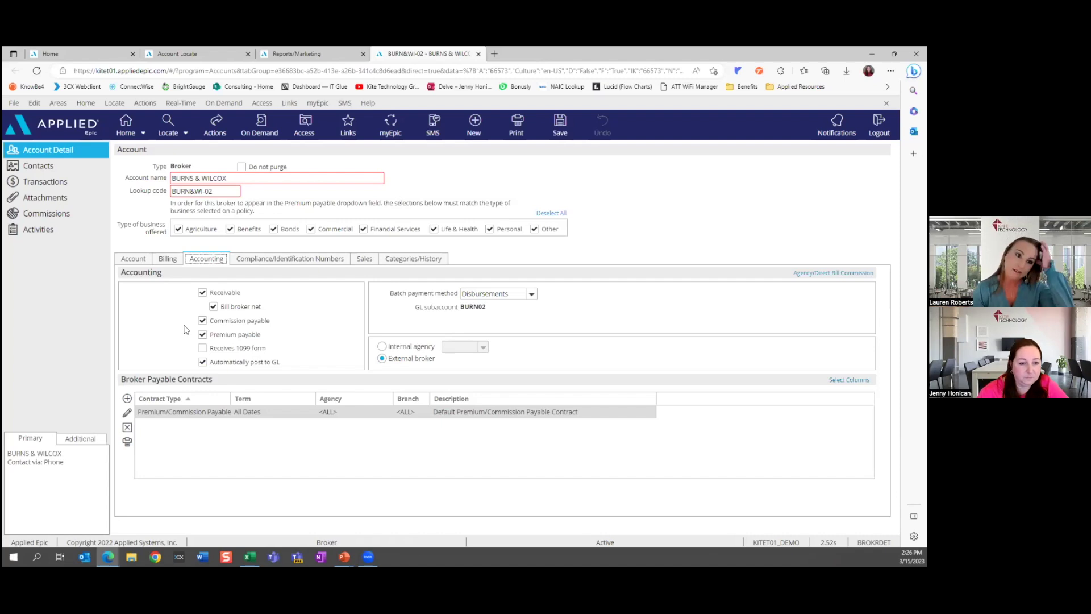
# Turn off Commission payable and Receivable in the BURNS & WILCOX broker's accounting settings, keeping Premium payable on.
pyautogui.click(204, 321)
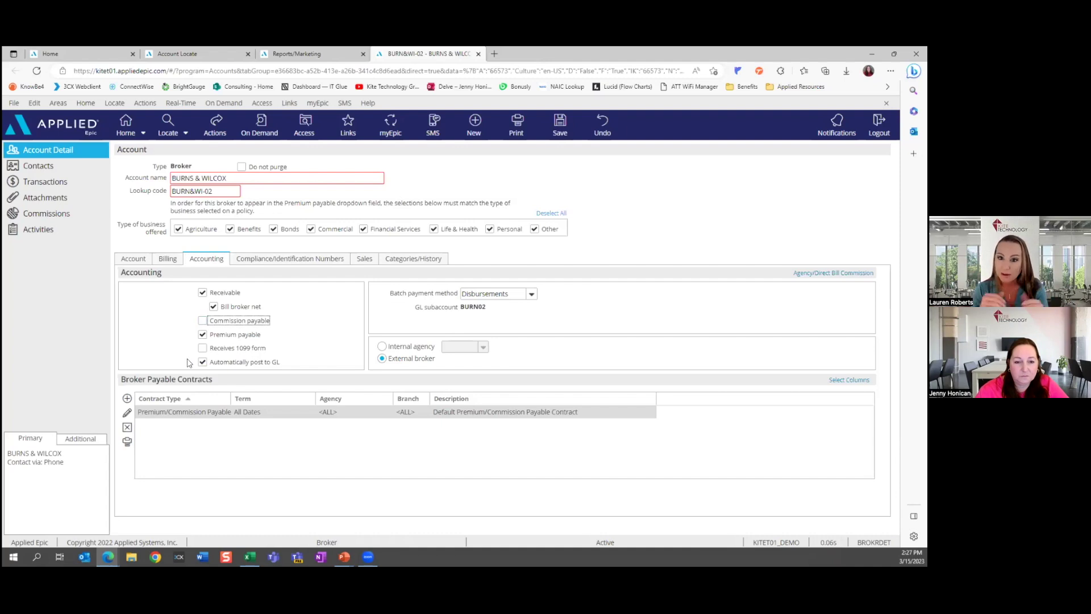
pyautogui.click(202, 293)
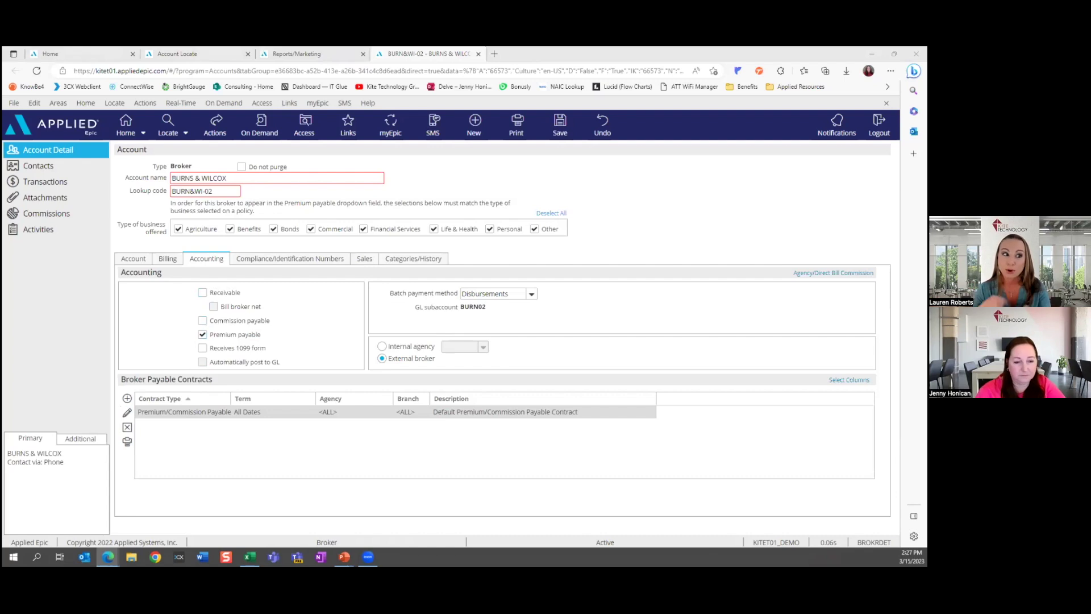
pyautogui.click(203, 349)
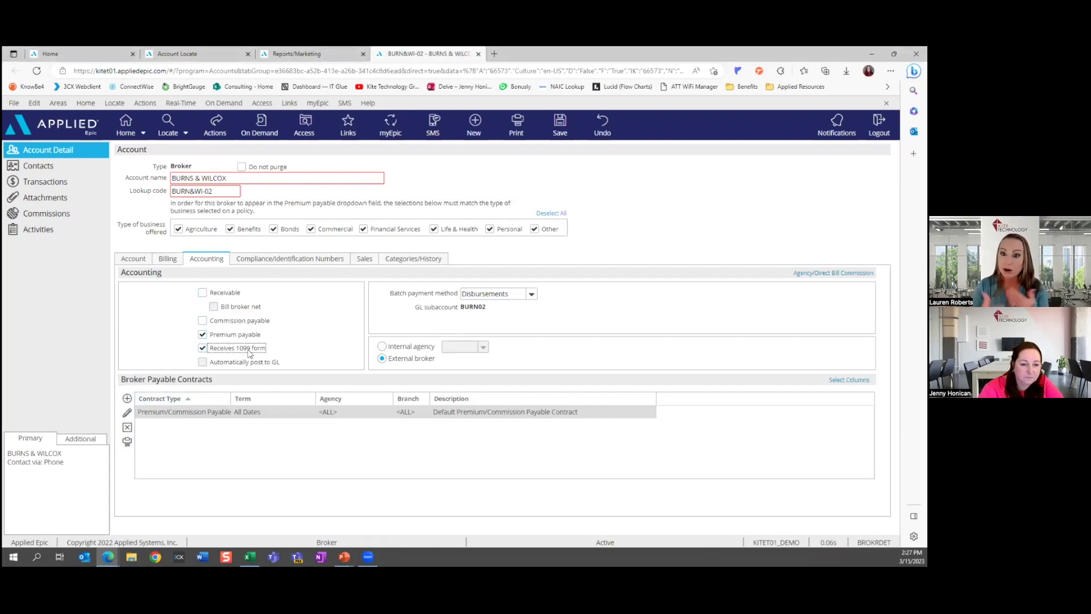
pyautogui.click(203, 349)
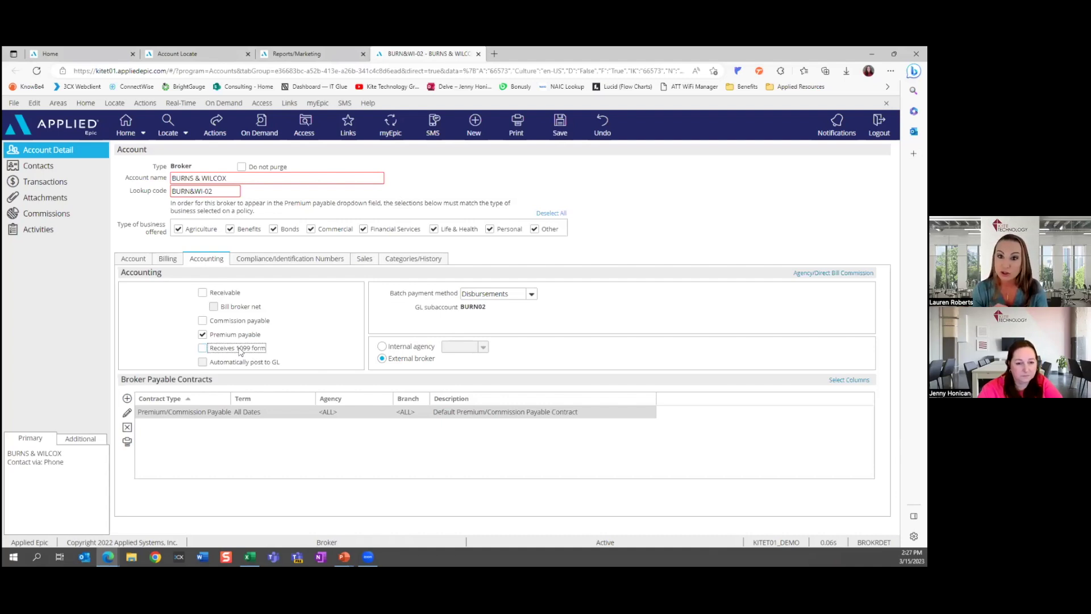
pyautogui.click(203, 348)
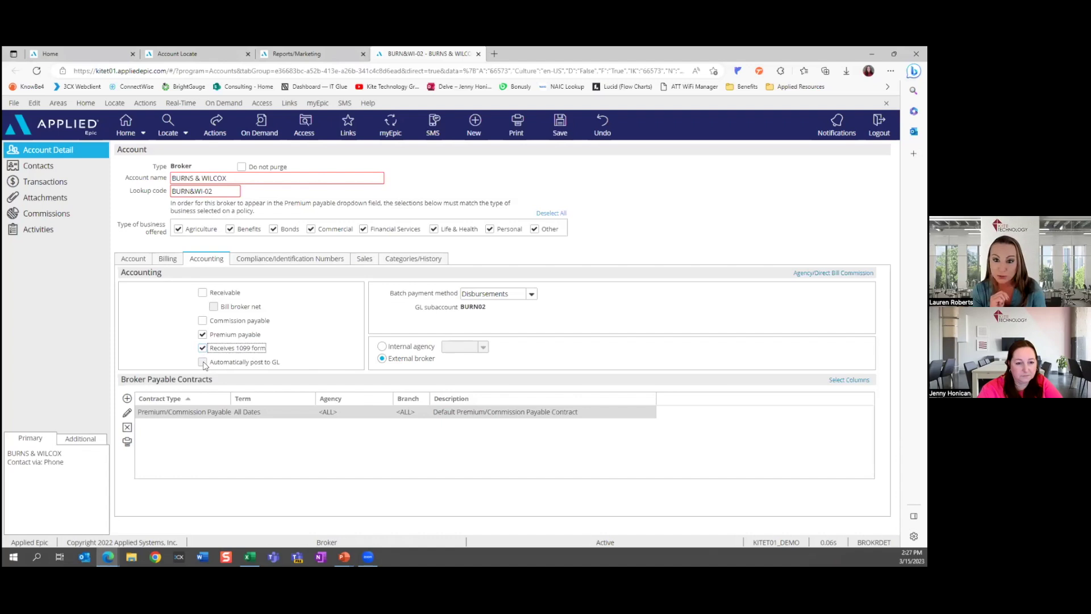
pyautogui.click(203, 348)
pyautogui.click(203, 320)
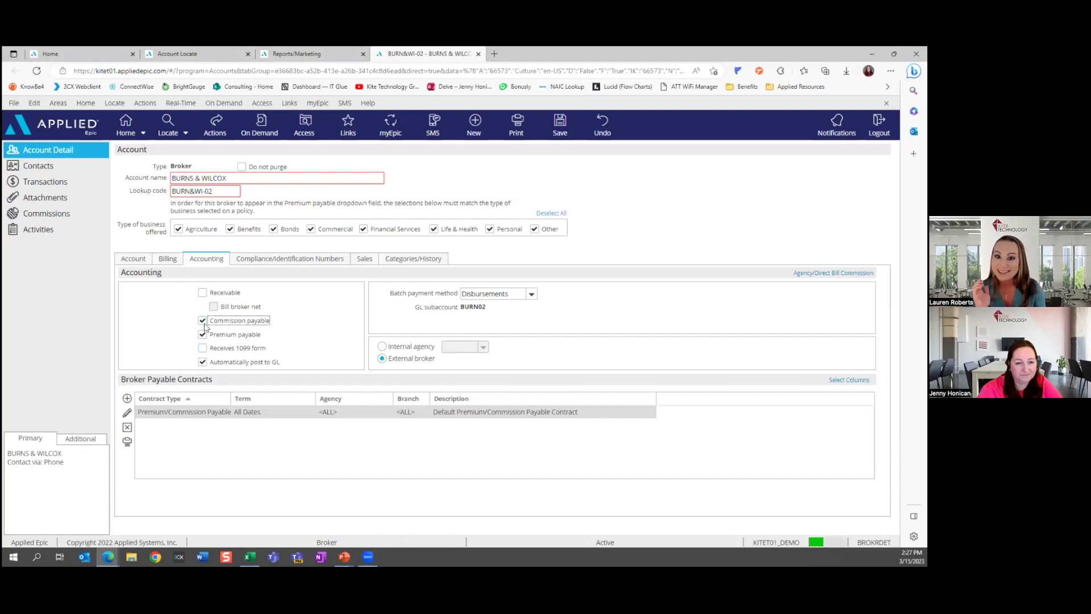
pyautogui.click(203, 321)
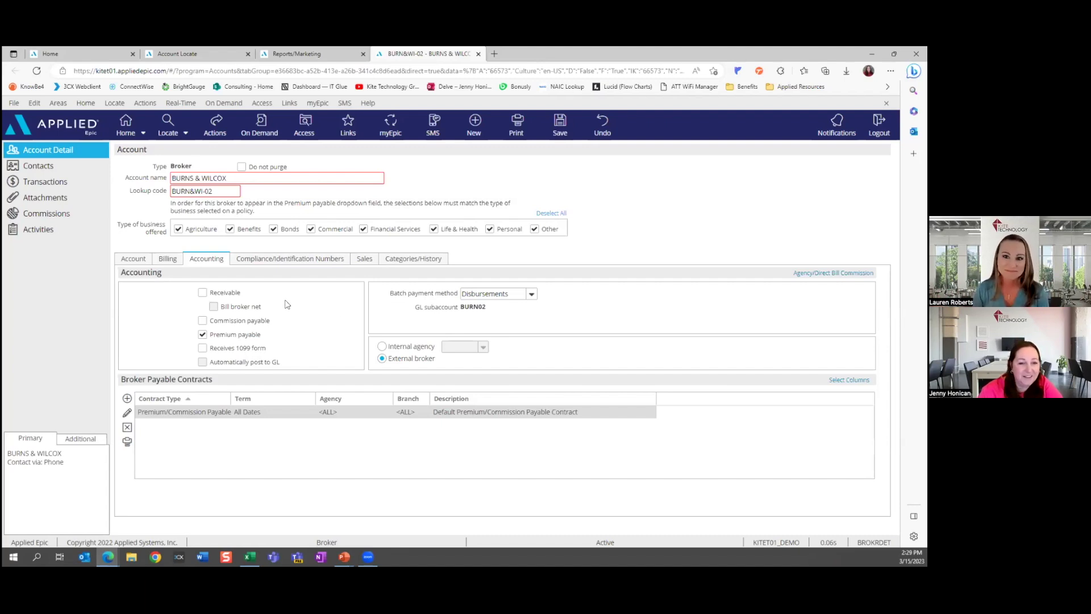
pyautogui.click(133, 261)
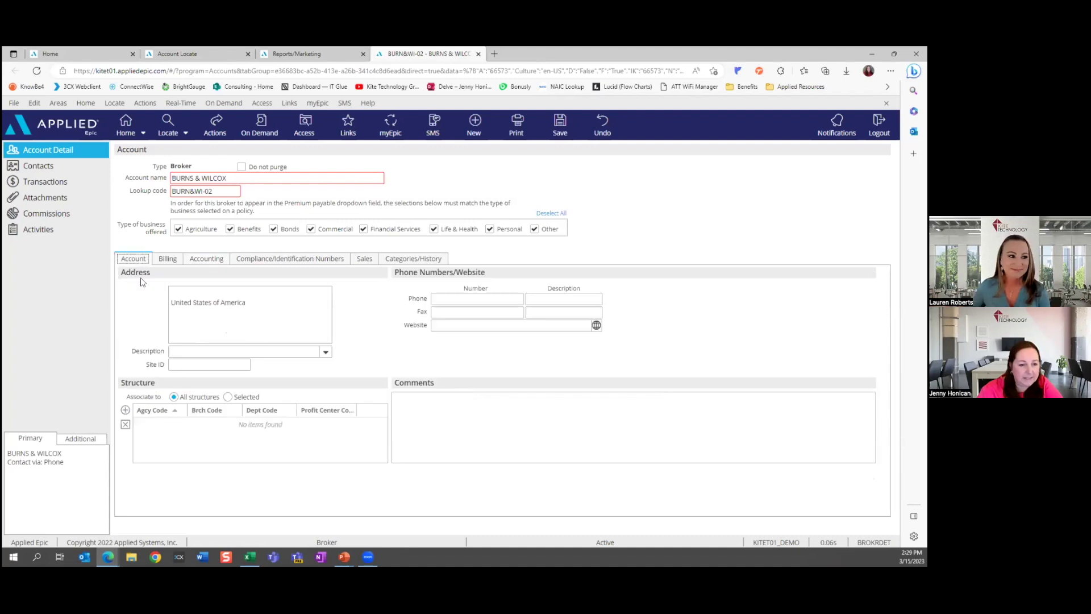
pyautogui.click(212, 258)
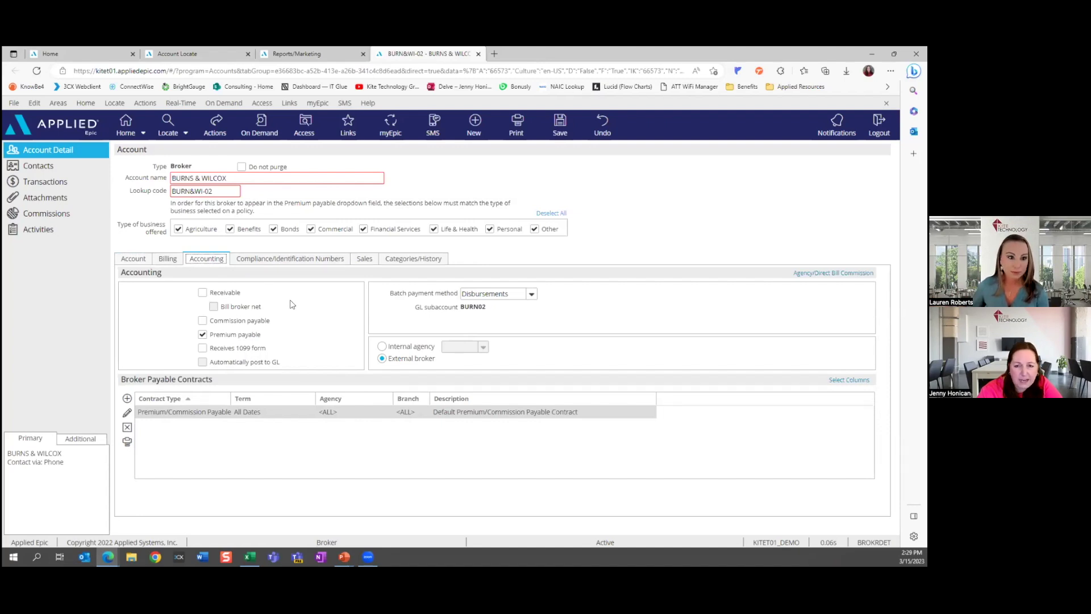
pyautogui.click(203, 294)
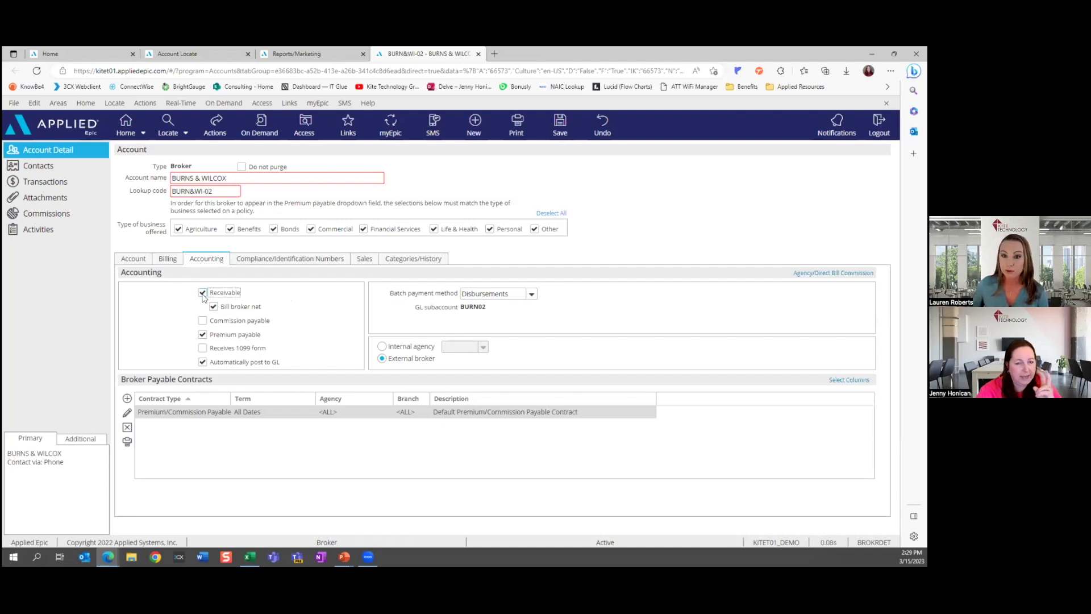
pyautogui.click(203, 293)
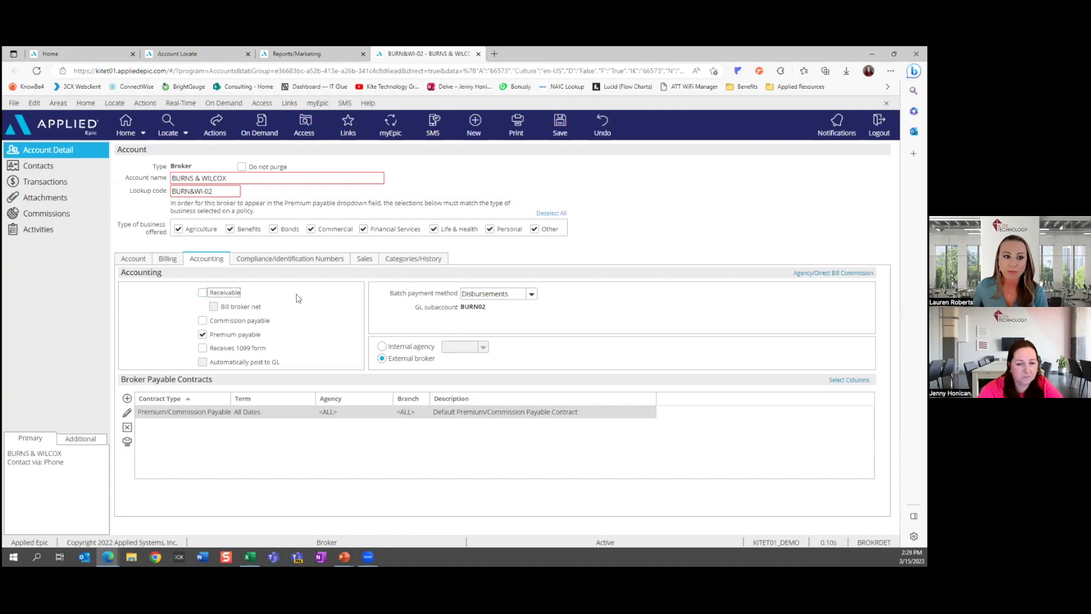
# Begin a National Producer Number (NPN) entry in the broker's identification numbers and discard it.
pyautogui.click(294, 262)
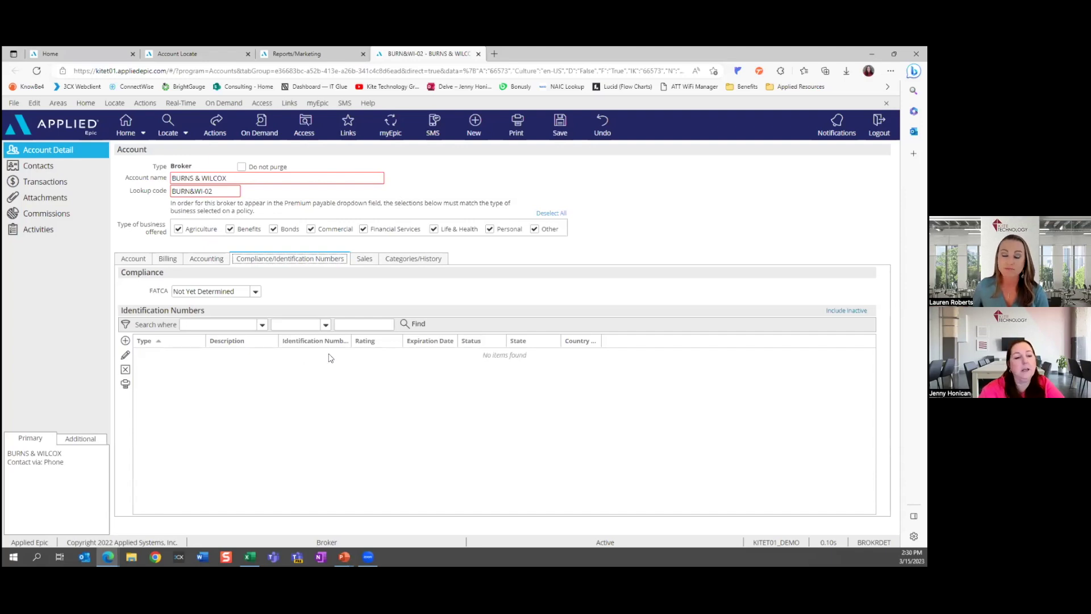
pyautogui.click(126, 340)
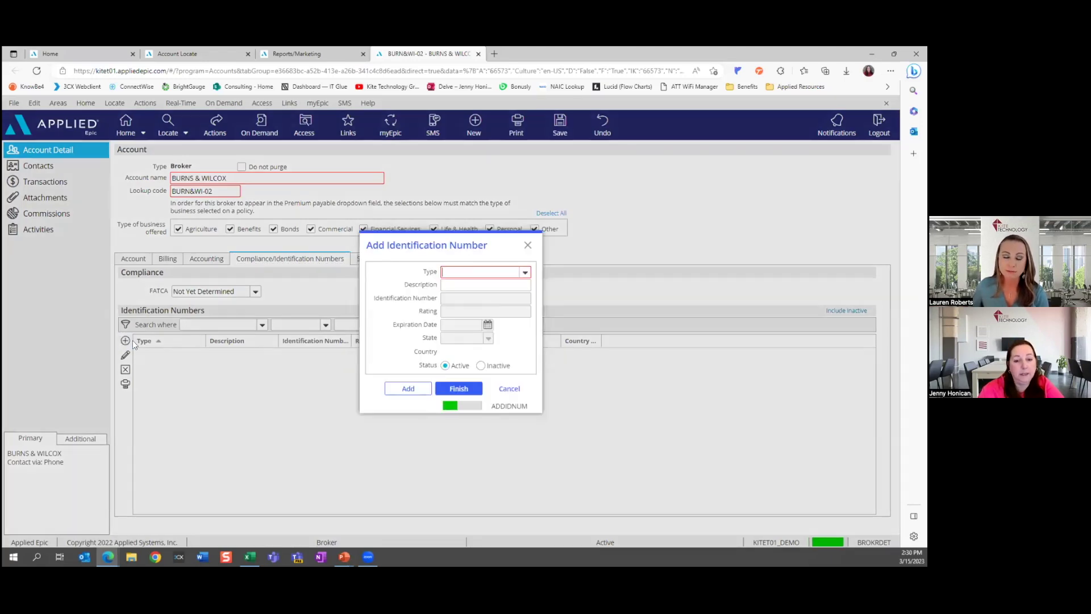
pyautogui.click(524, 274)
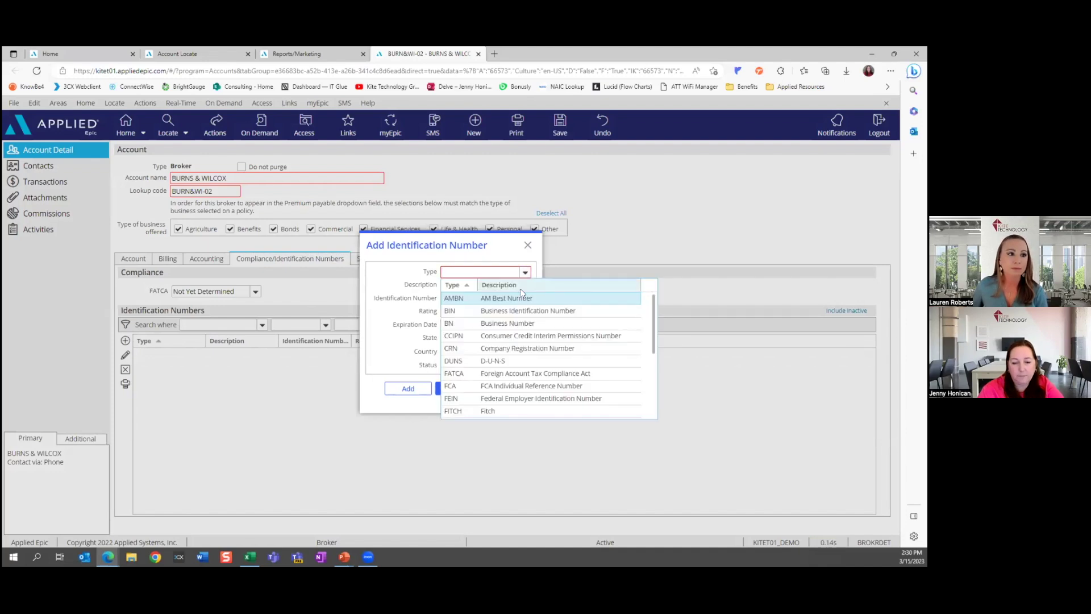
pyautogui.scroll(-3, 492, 368)
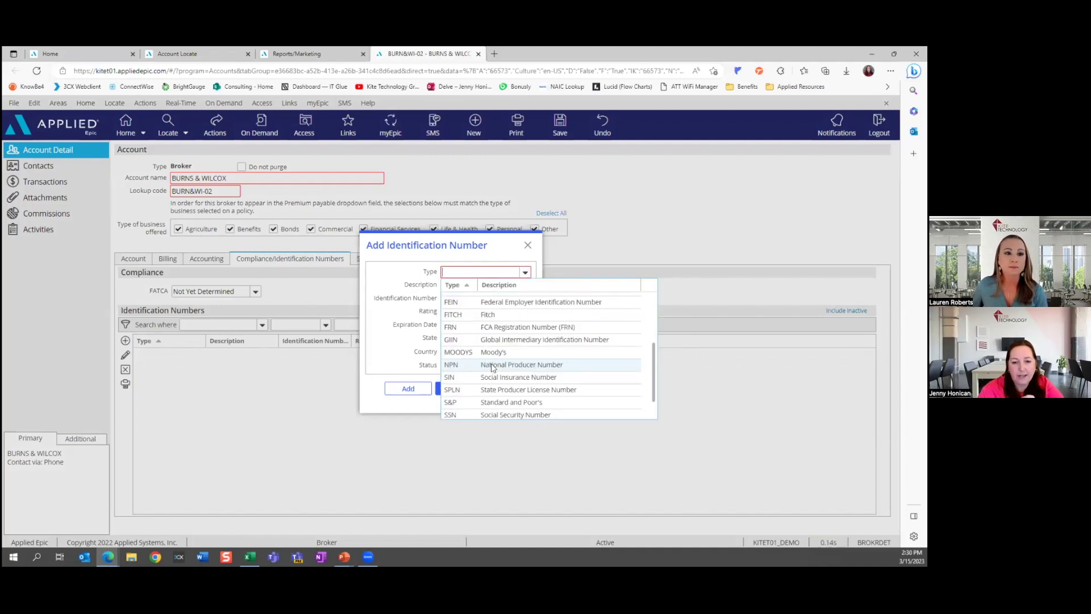
pyautogui.click(461, 368)
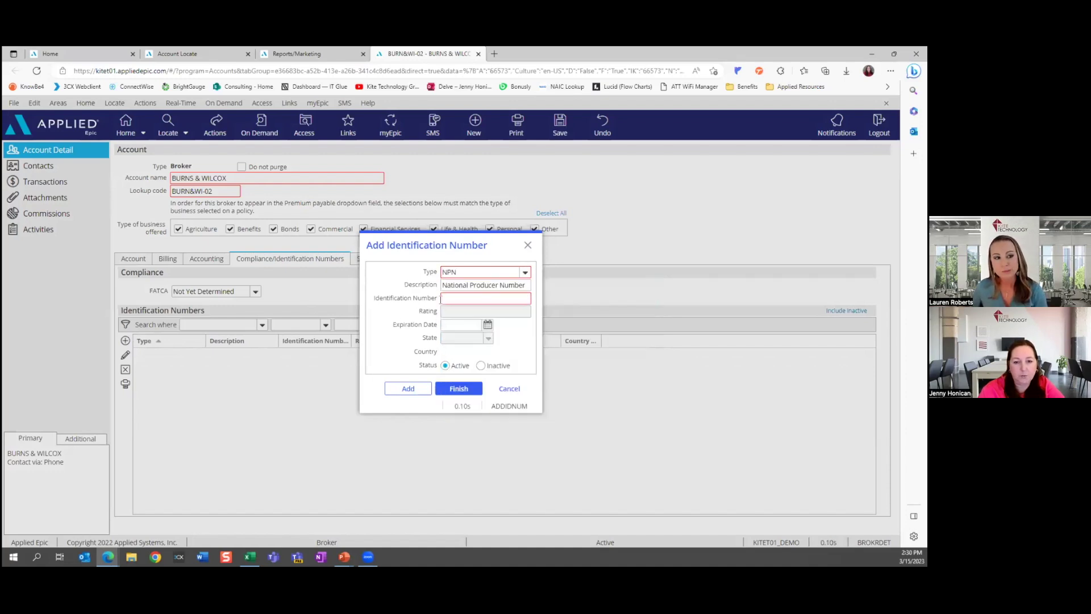
pyautogui.click(528, 245)
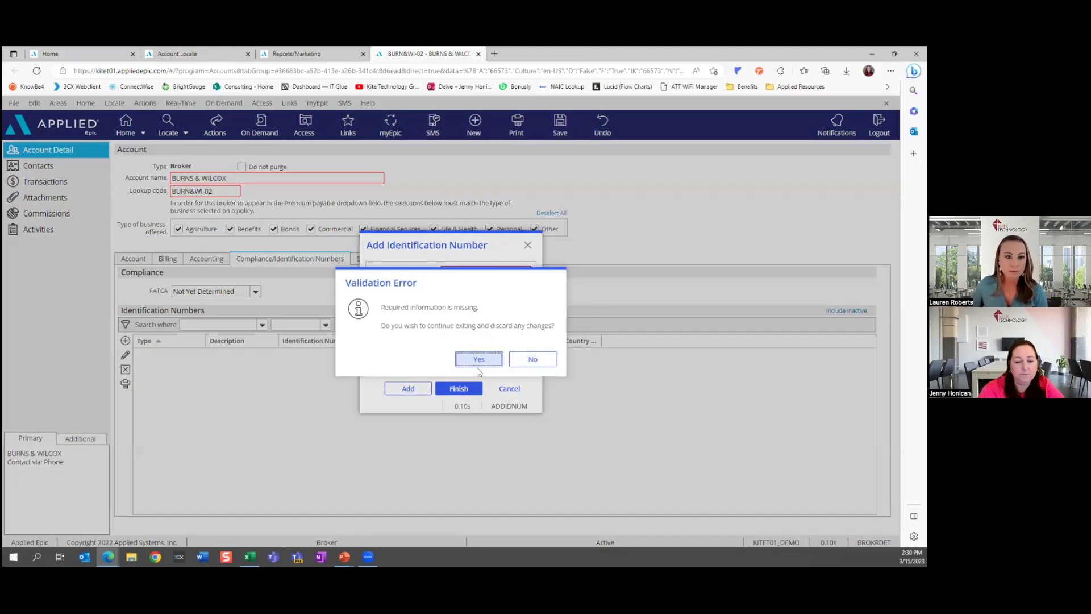
pyautogui.click(484, 361)
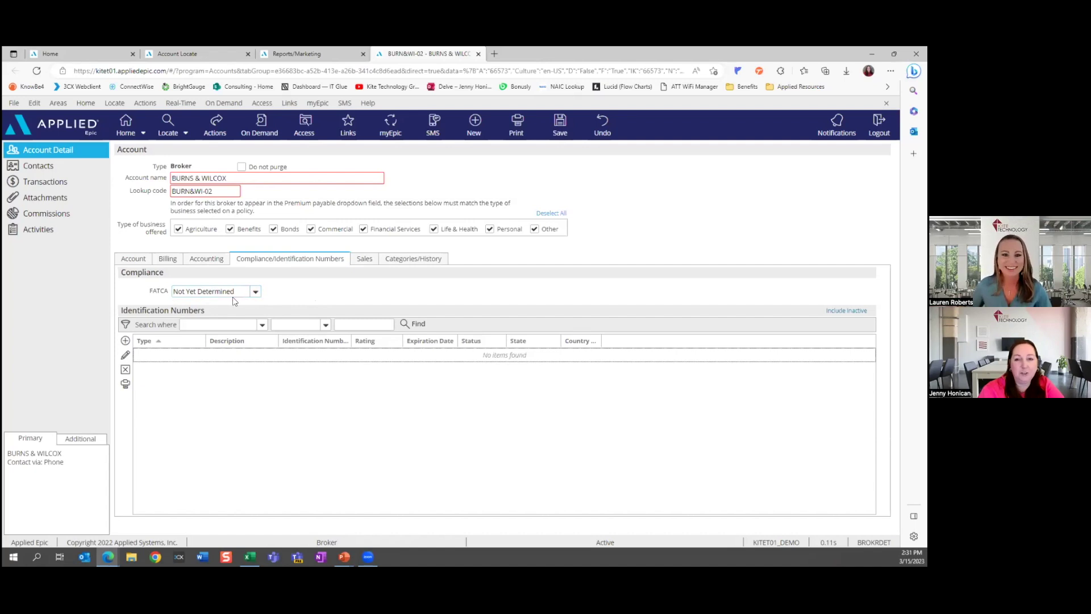
# Set the broker's FATCA compliance status to Not Applicable.
pyautogui.click(255, 292)
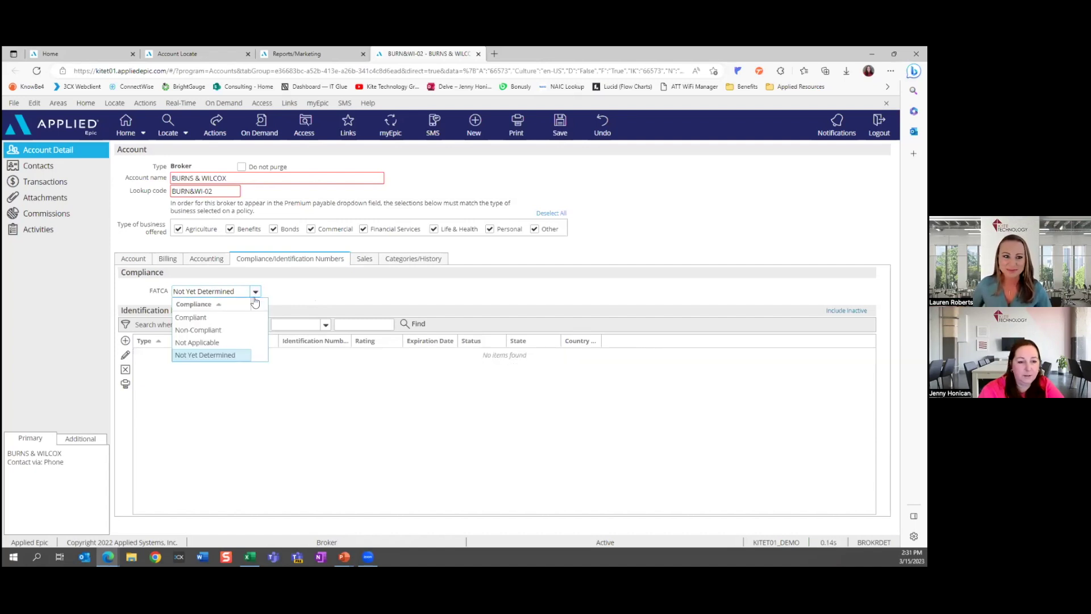
pyautogui.click(224, 343)
pyautogui.click(295, 304)
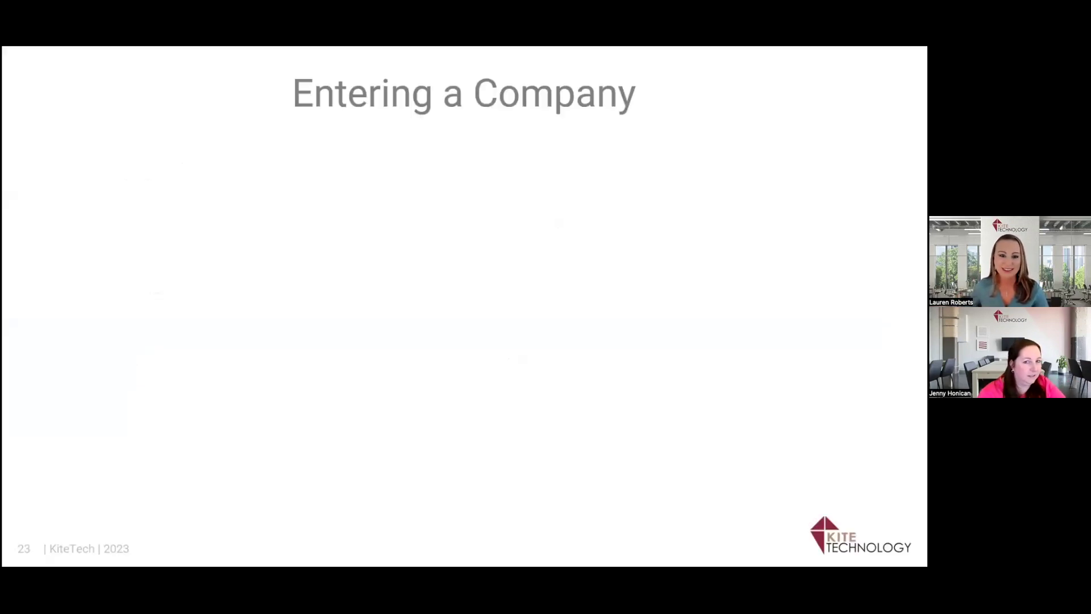
pyautogui.press('Right')
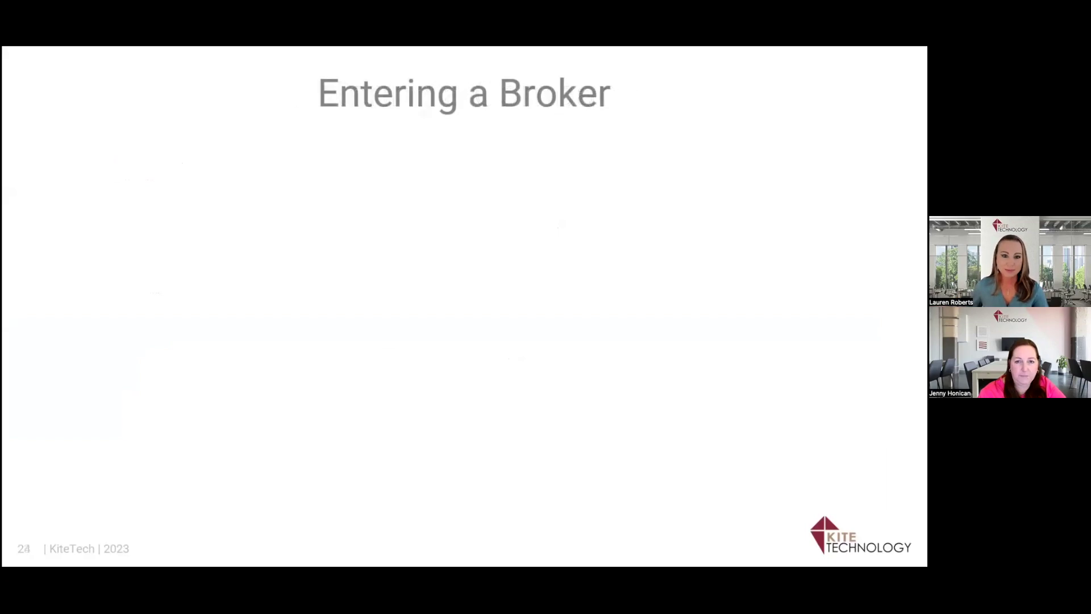
pyautogui.press('Right')
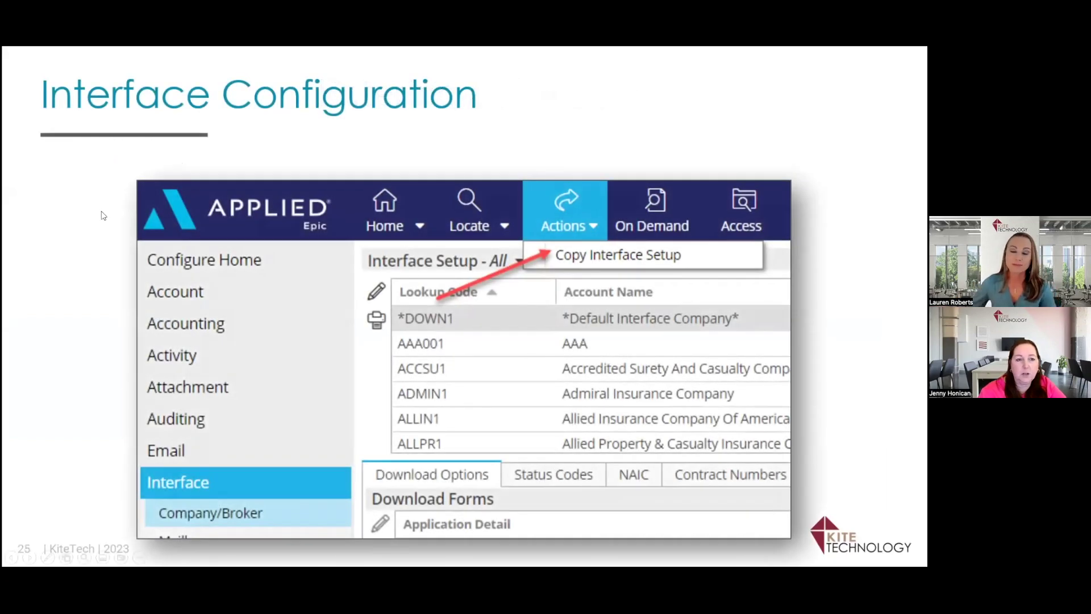
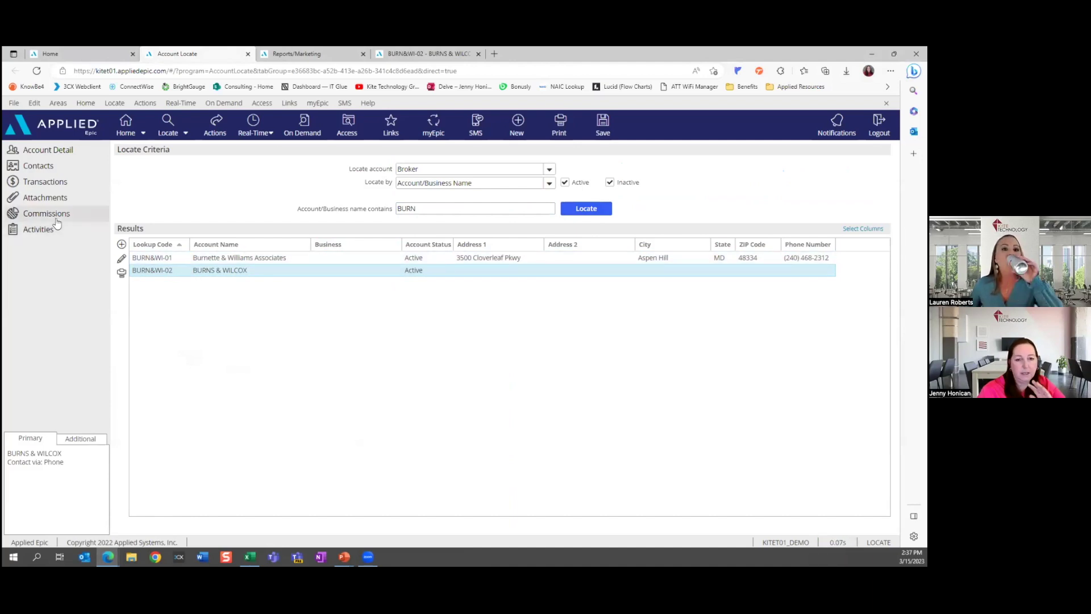
# View the commission agreements of the BURNS & WILCOX broker and return to the located broker list.
pyautogui.click(56, 221)
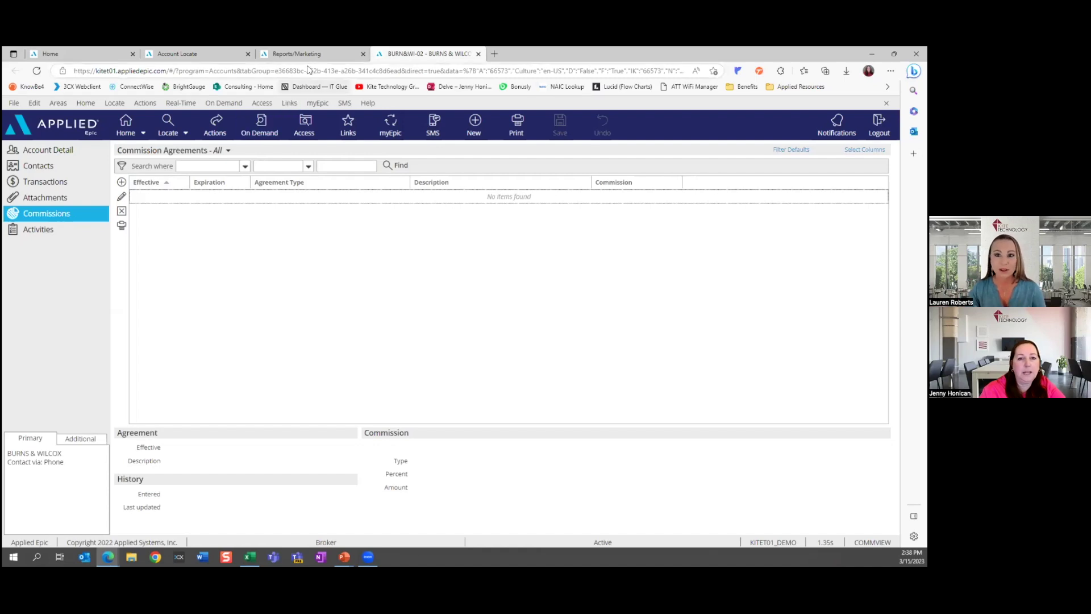
pyautogui.click(199, 57)
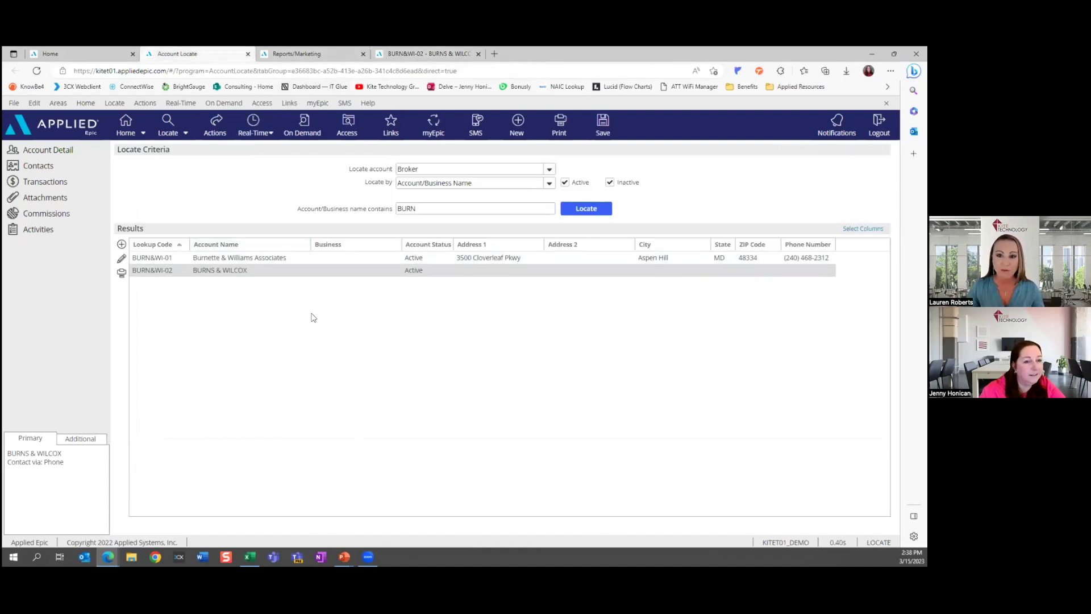
pyautogui.click(268, 272)
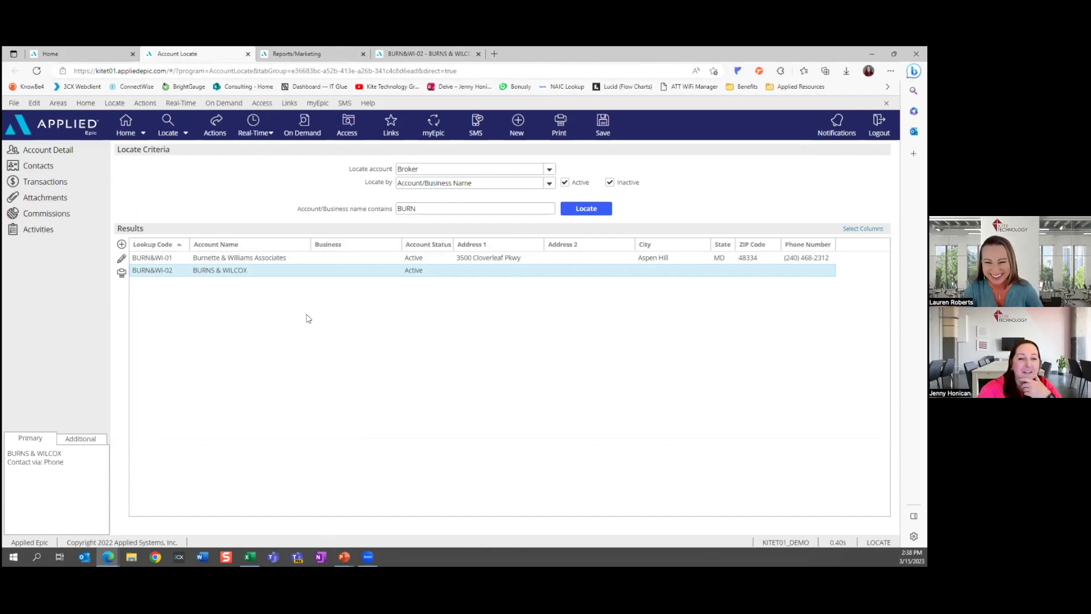
# Open the recently used Home/Auto client's account and go to the line of business details of its PPKG policy.
pyautogui.click(188, 133)
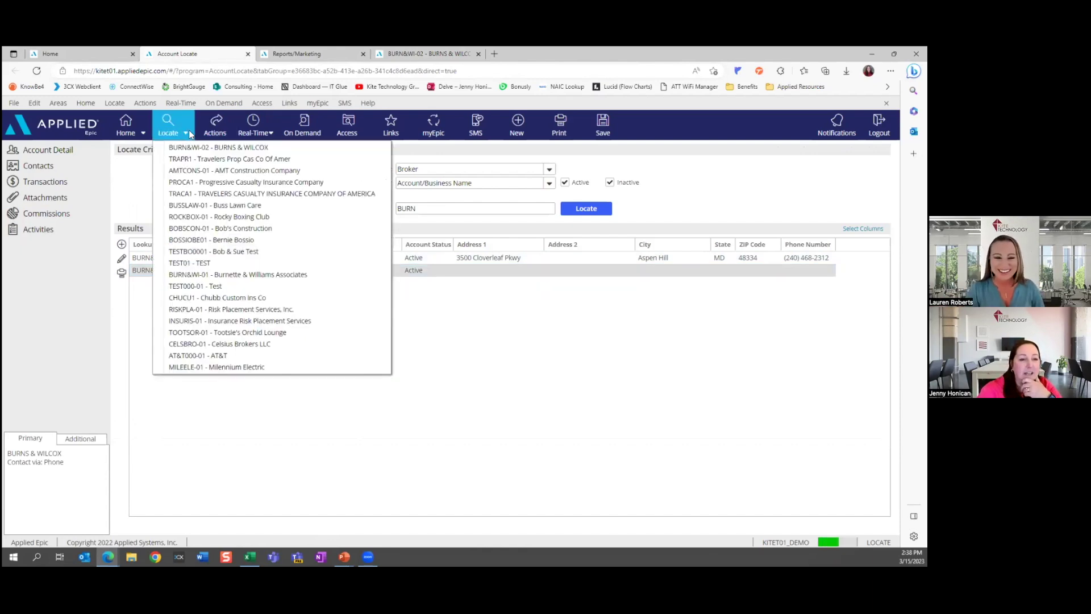
pyautogui.click(203, 241)
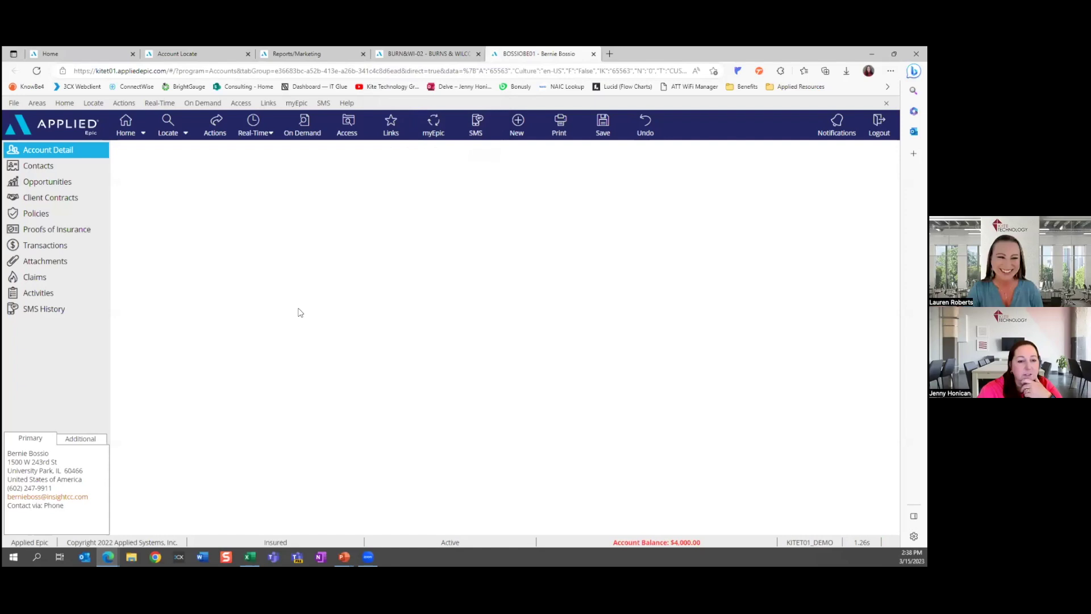
pyautogui.click(59, 220)
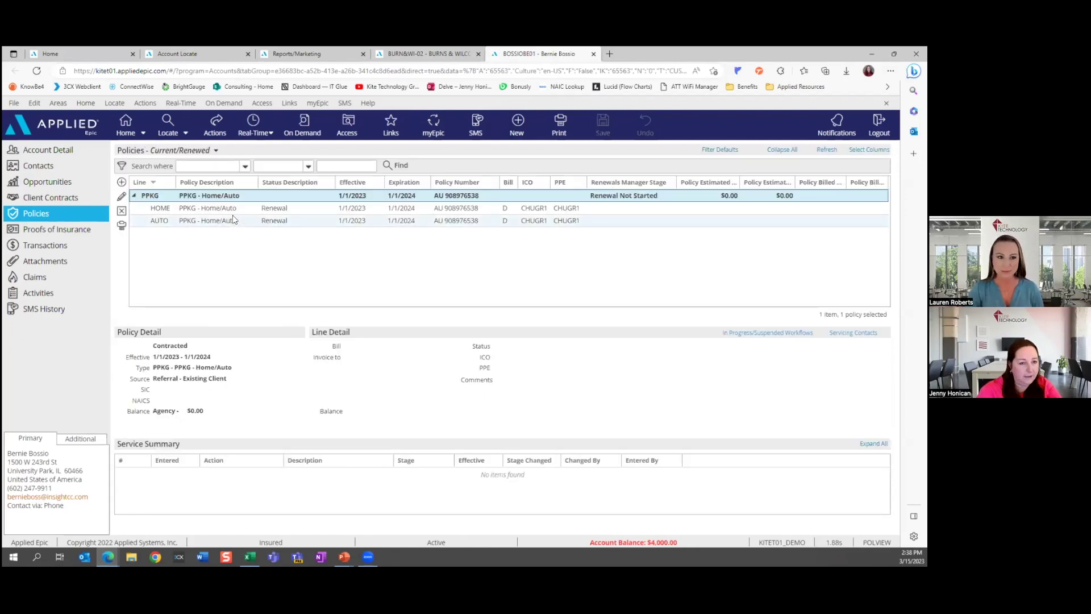
pyautogui.click(233, 210)
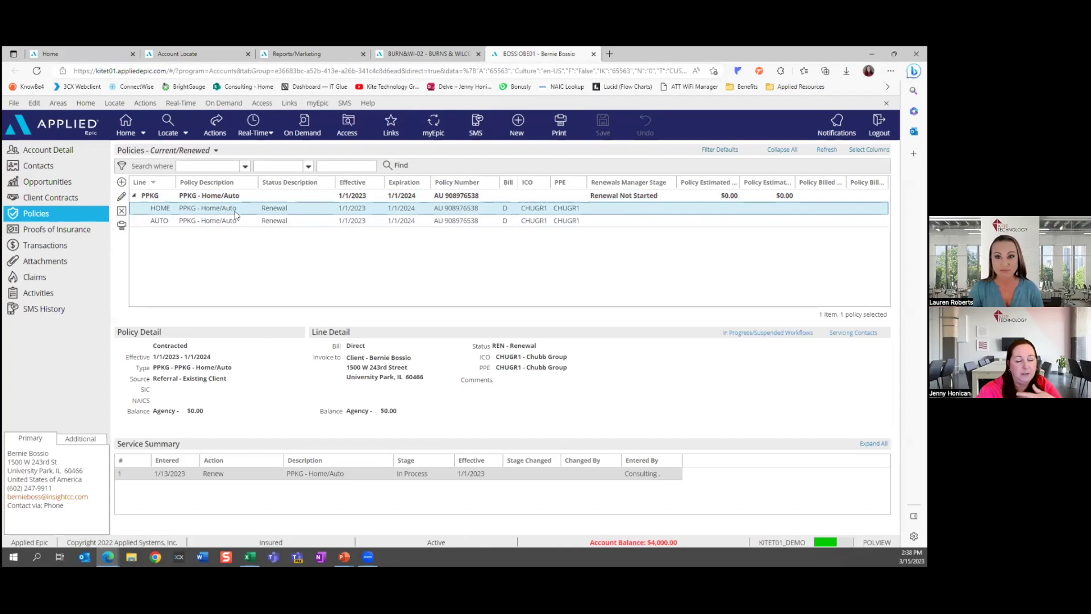
pyautogui.doubleClick(235, 209)
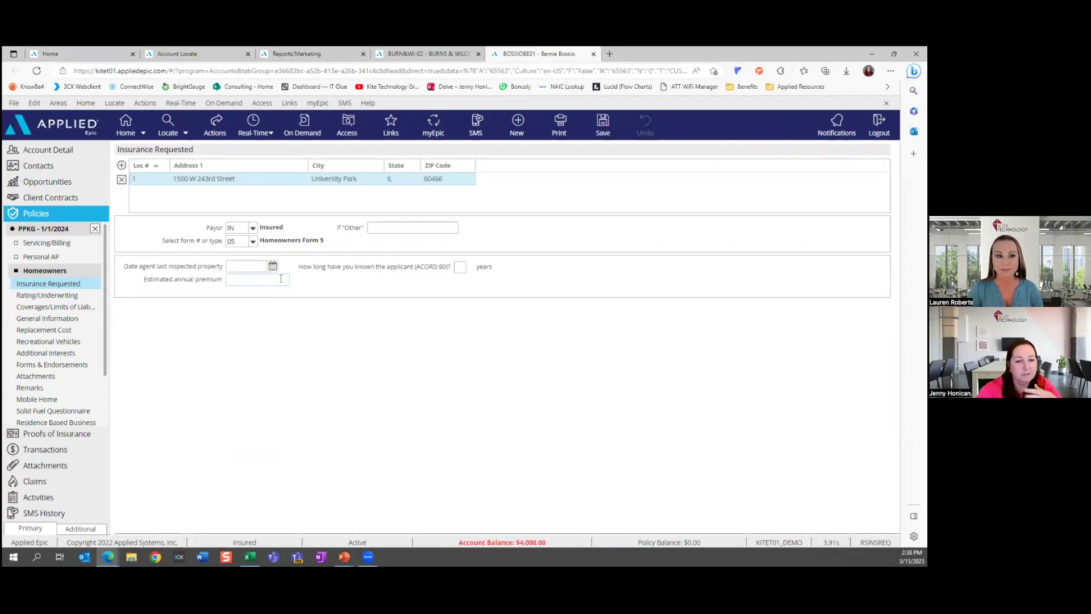
pyautogui.click(46, 243)
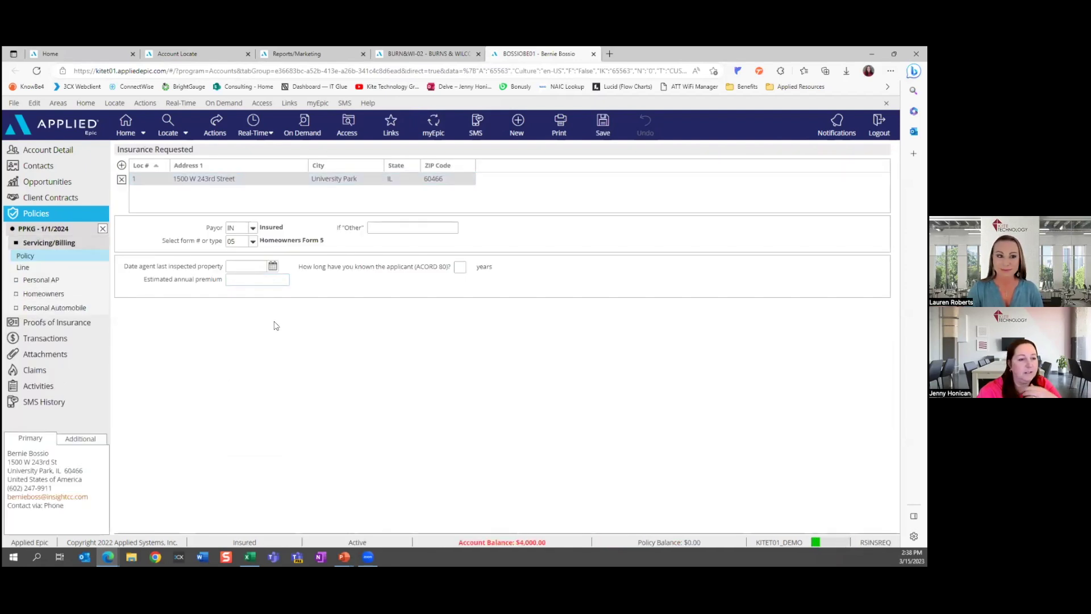
pyautogui.click(67, 270)
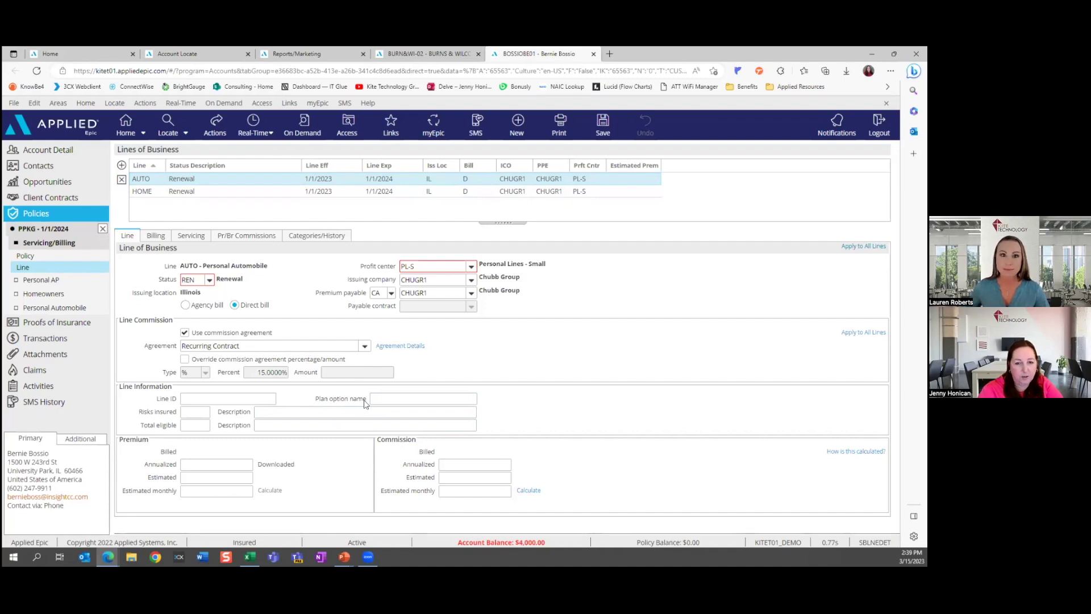
# Set the estimated premium of the AUTO line to $5,000.00.
pyautogui.click(215, 478)
pyautogui.write('5000')
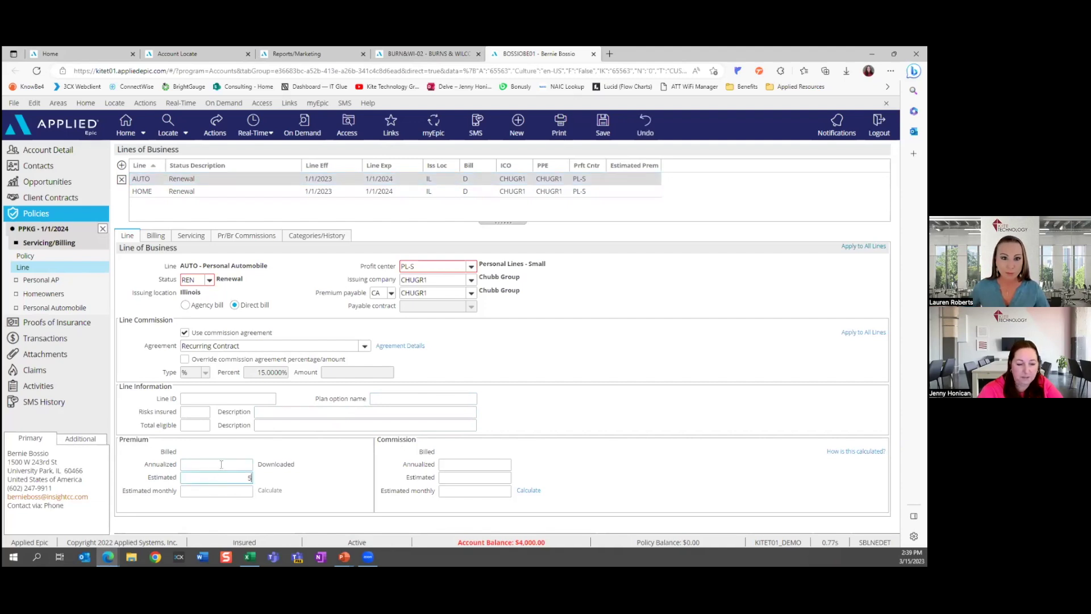
pyautogui.click(300, 480)
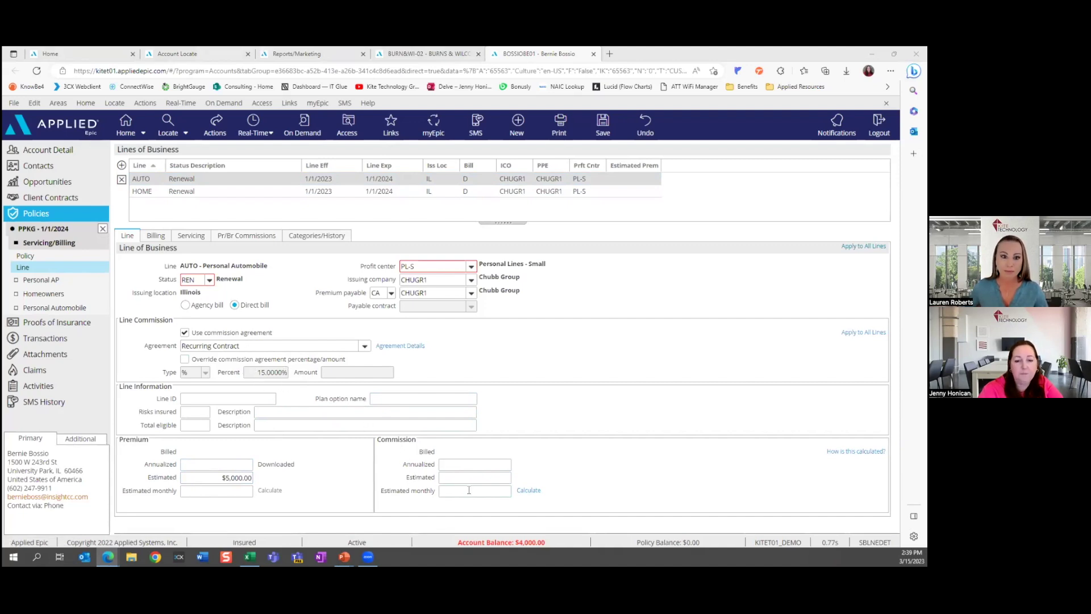
# Calculate the AUTO line's estimated commission from its premium, keeping the use of the commission agreement enabled.
pyautogui.click(528, 499)
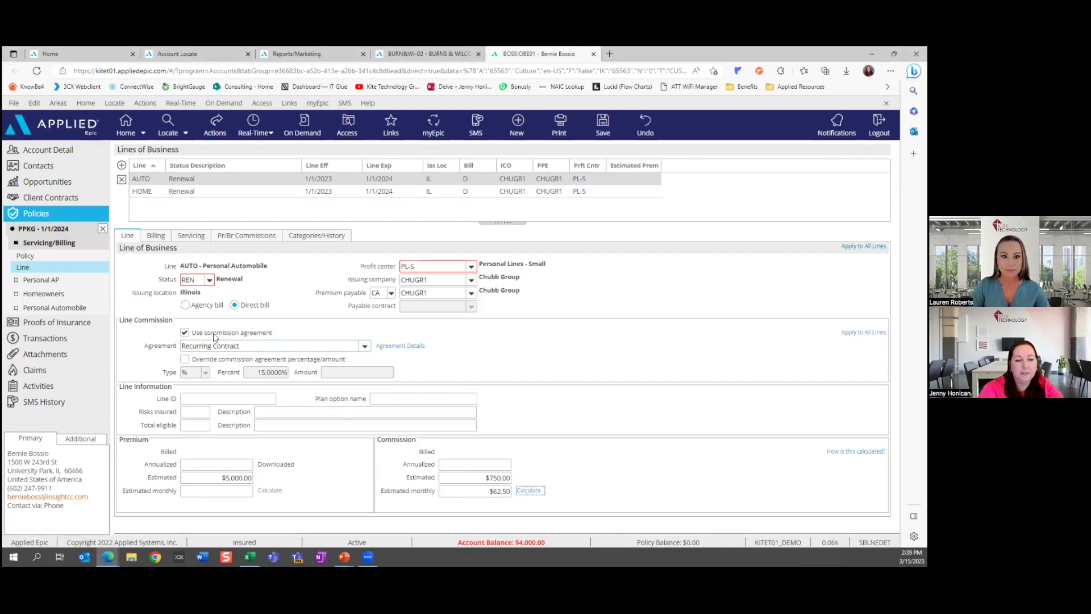
pyautogui.click(184, 333)
pyautogui.click(185, 333)
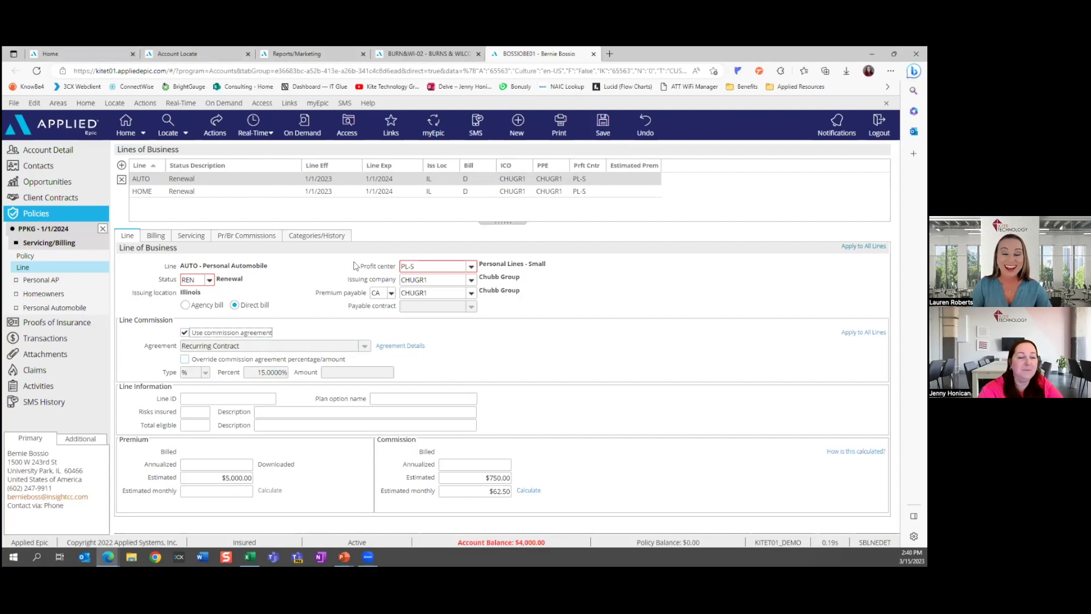
# Start a commission agreement for the BURNS & WILCOX broker with open effective and expiration dates, described as Standard Commission at 12%.
pyautogui.click(437, 57)
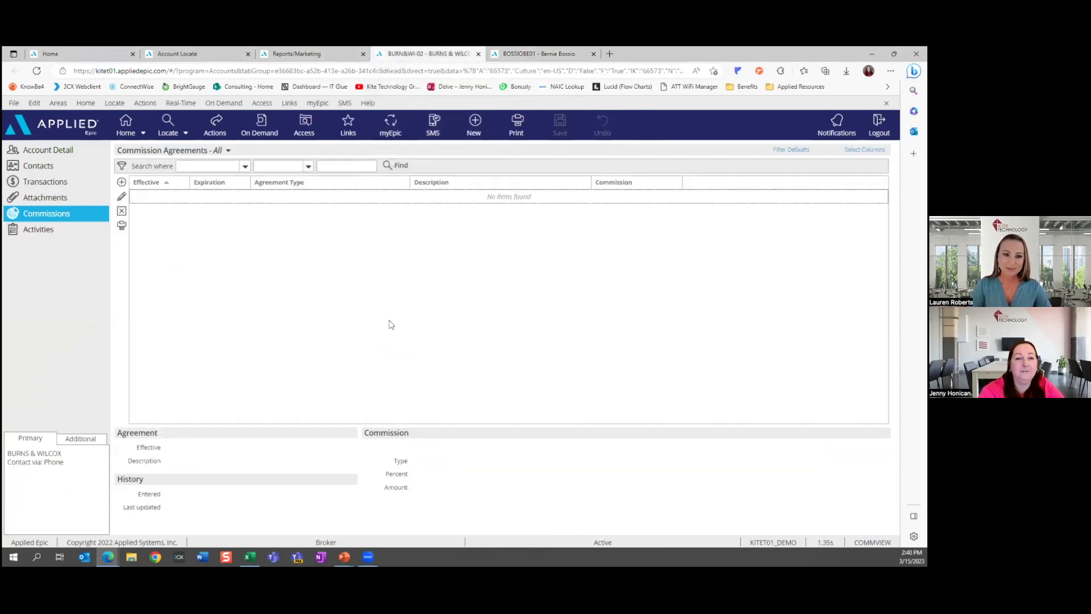
pyautogui.click(122, 182)
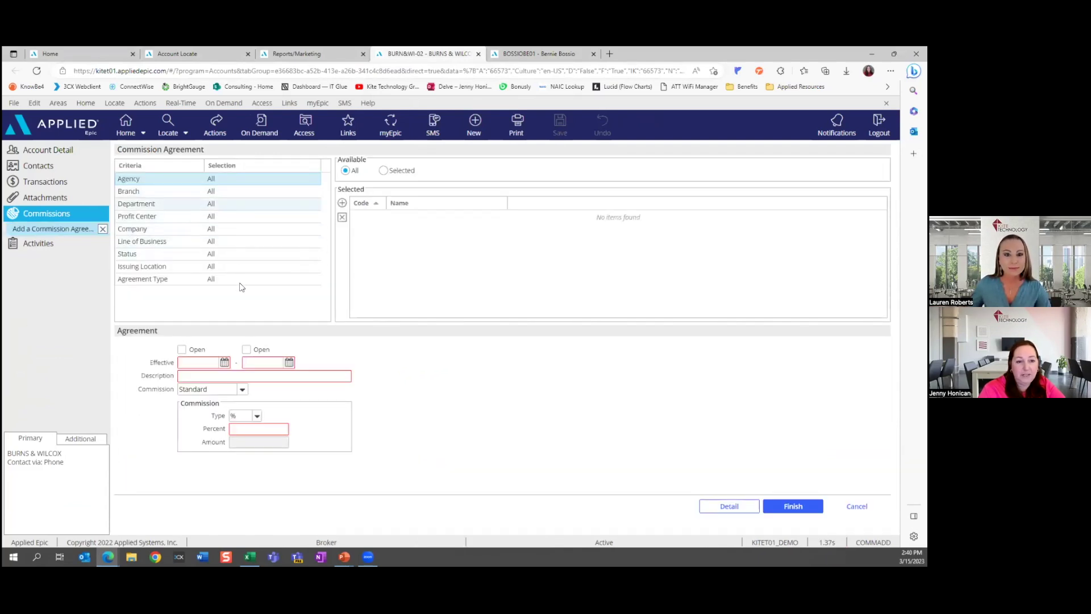
pyautogui.click(190, 350)
pyautogui.click(248, 351)
pyautogui.write('Standard Co')
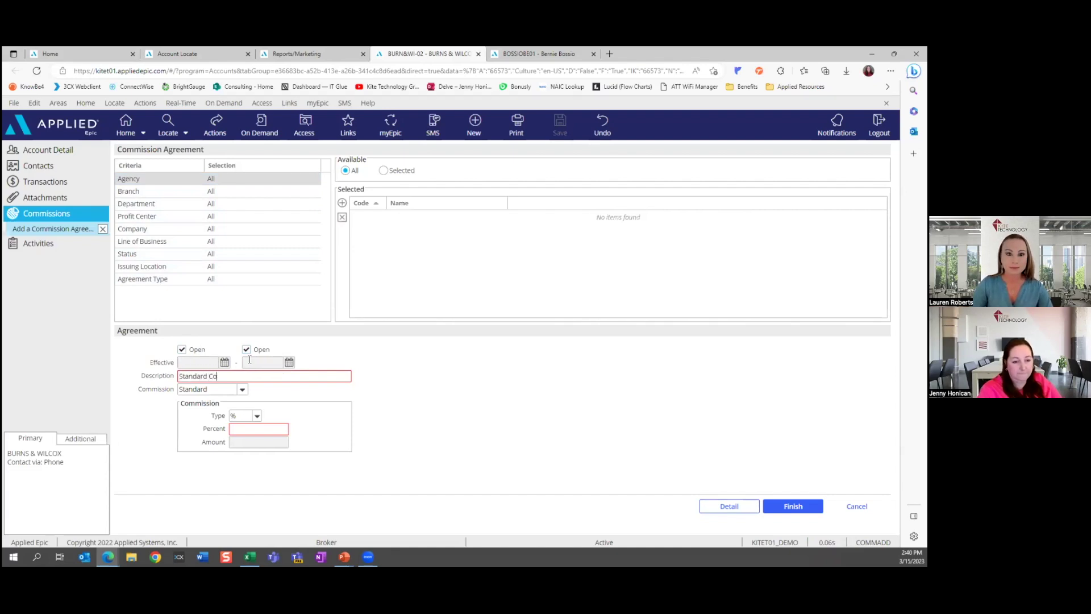
pyautogui.write('mmission')
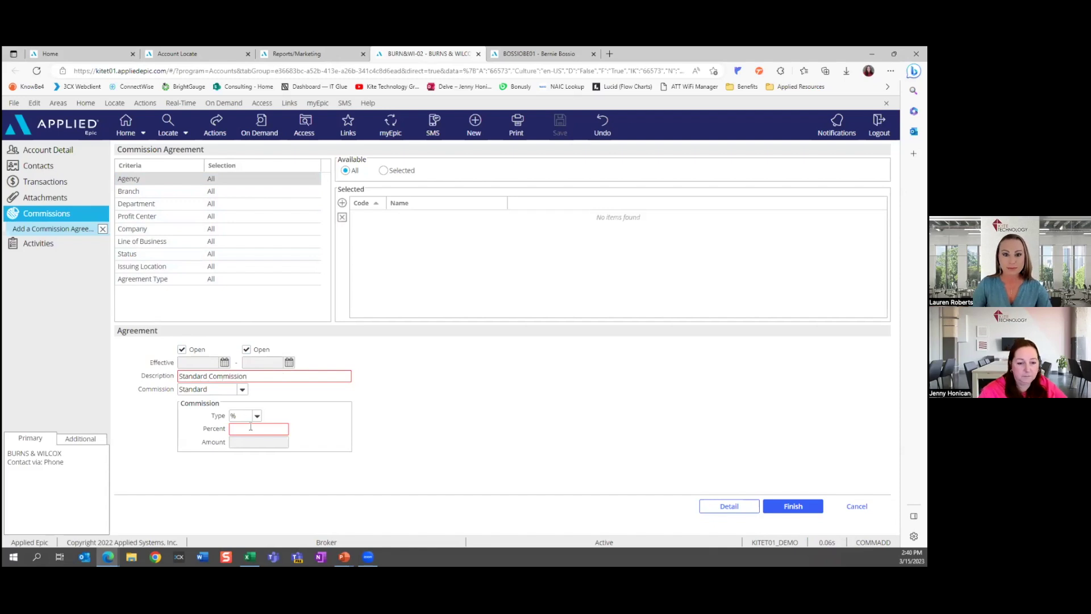
pyautogui.click(458, 392)
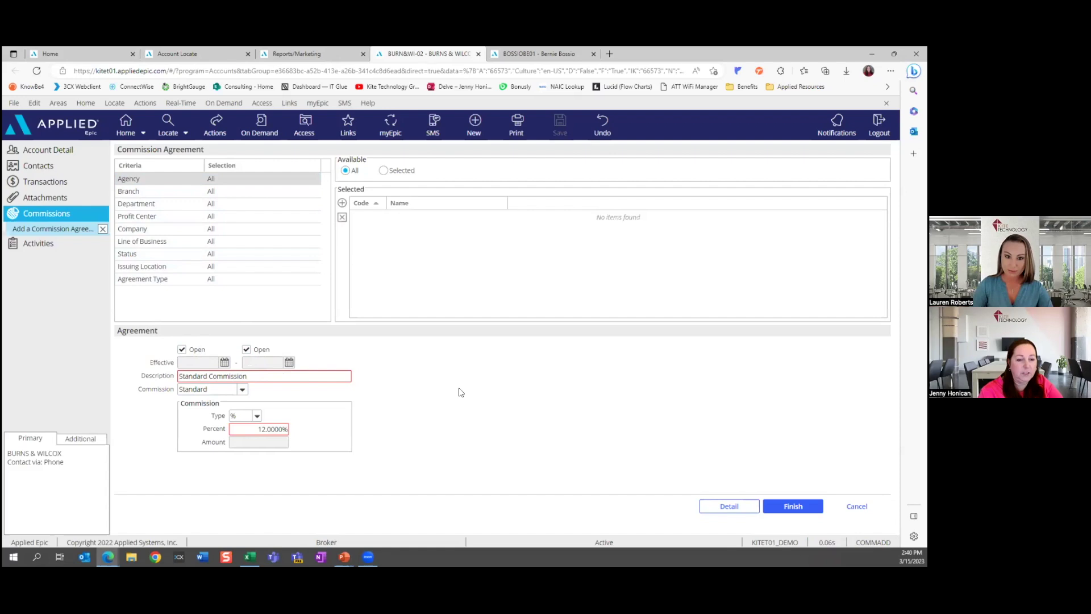
# Change the agreement's description to New Business Commission and its percent to 15%.
pyautogui.doubleClick(183, 375)
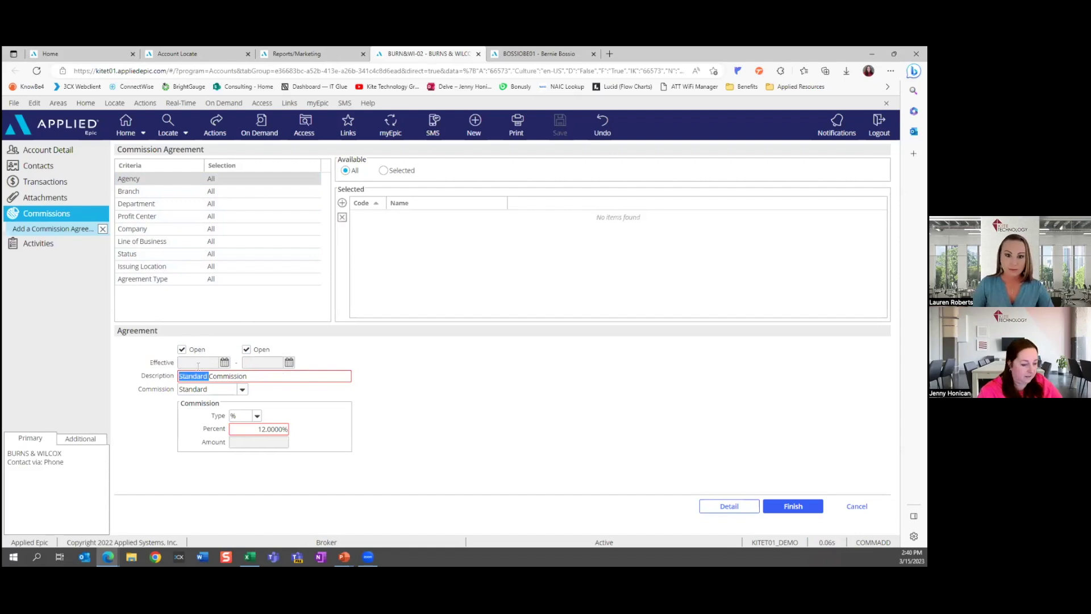
pyautogui.write('New Business')
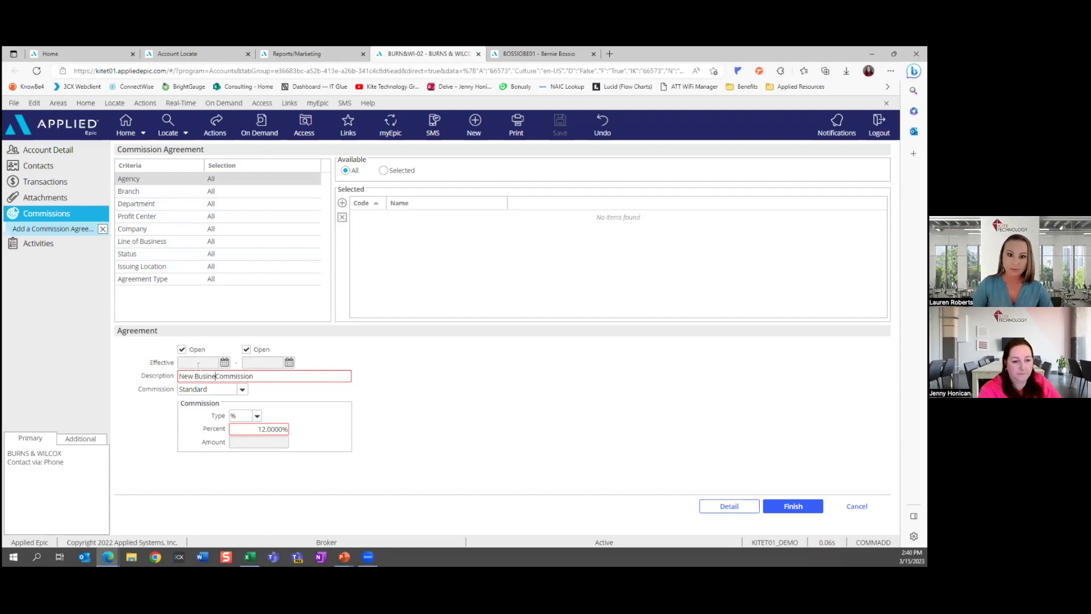
pyautogui.moveTo(259, 430); pyautogui.dragTo(330, 430)
pyautogui.write('15')
pyautogui.click(346, 401)
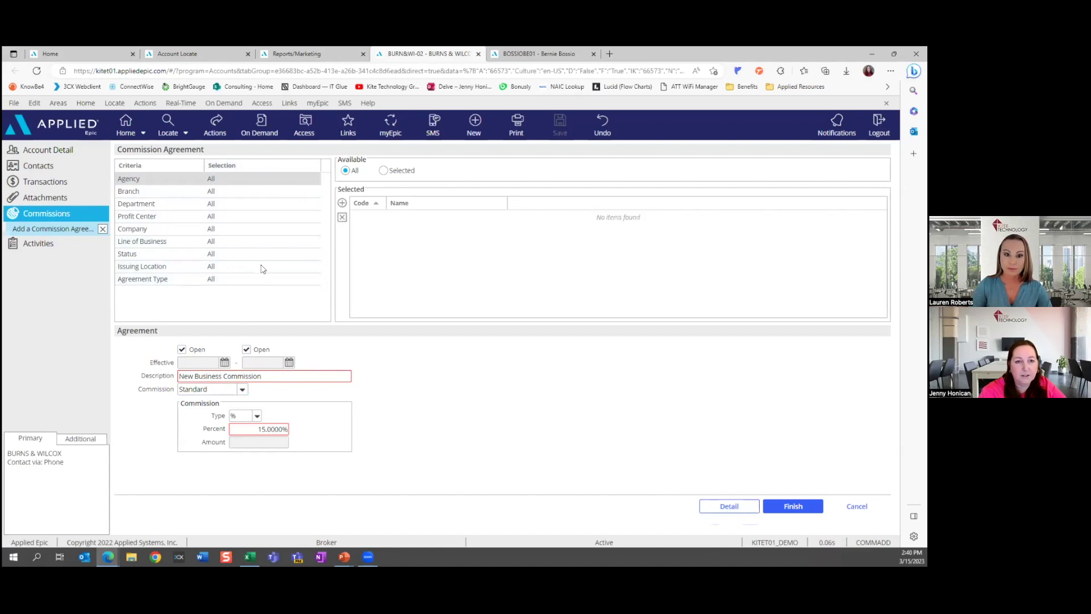
# Check the commission agreement setting on the client's AUTO line and return to the broker's new agreement.
pyautogui.click(513, 57)
pyautogui.click(185, 332)
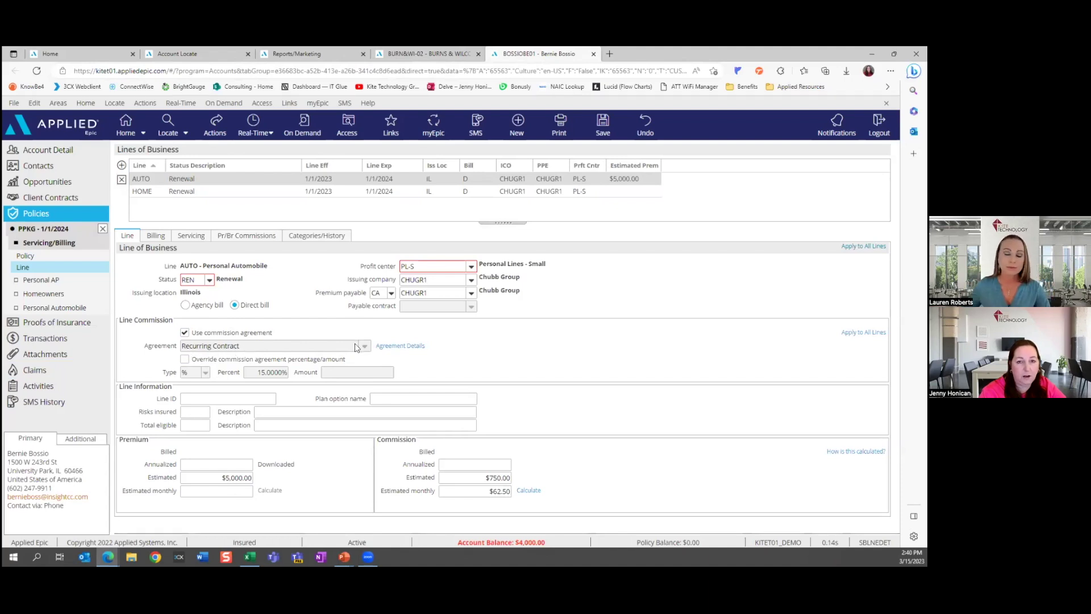
pyautogui.click(435, 56)
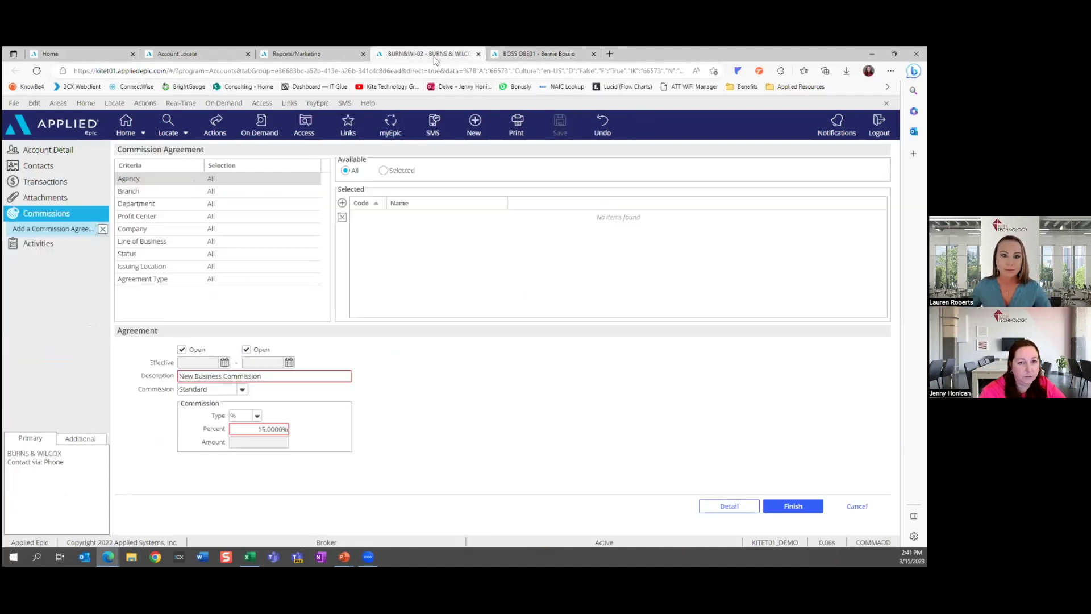
pyautogui.click(233, 247)
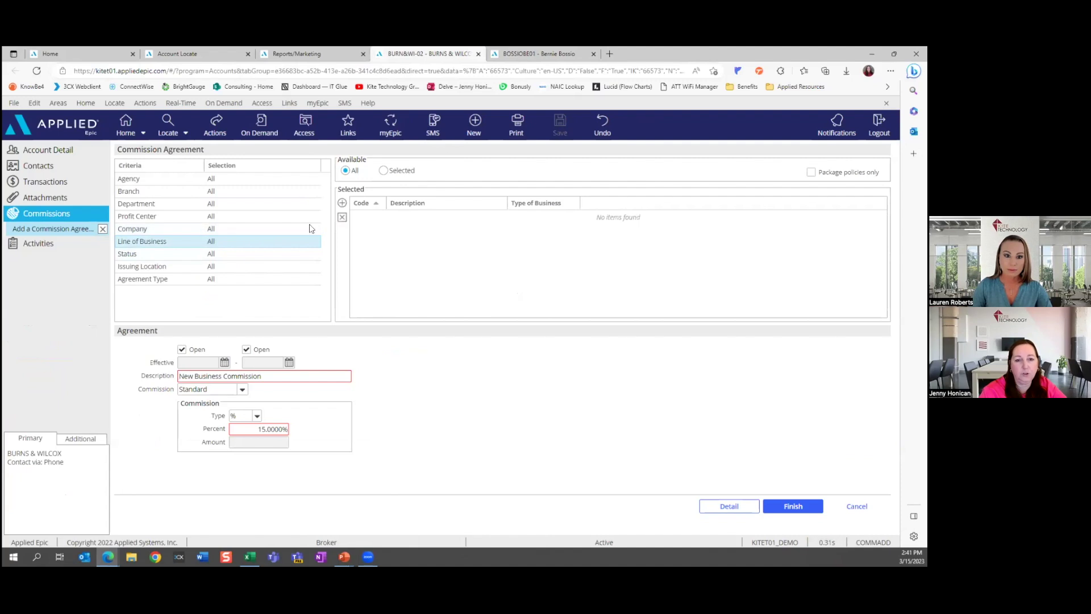
pyautogui.click(384, 171)
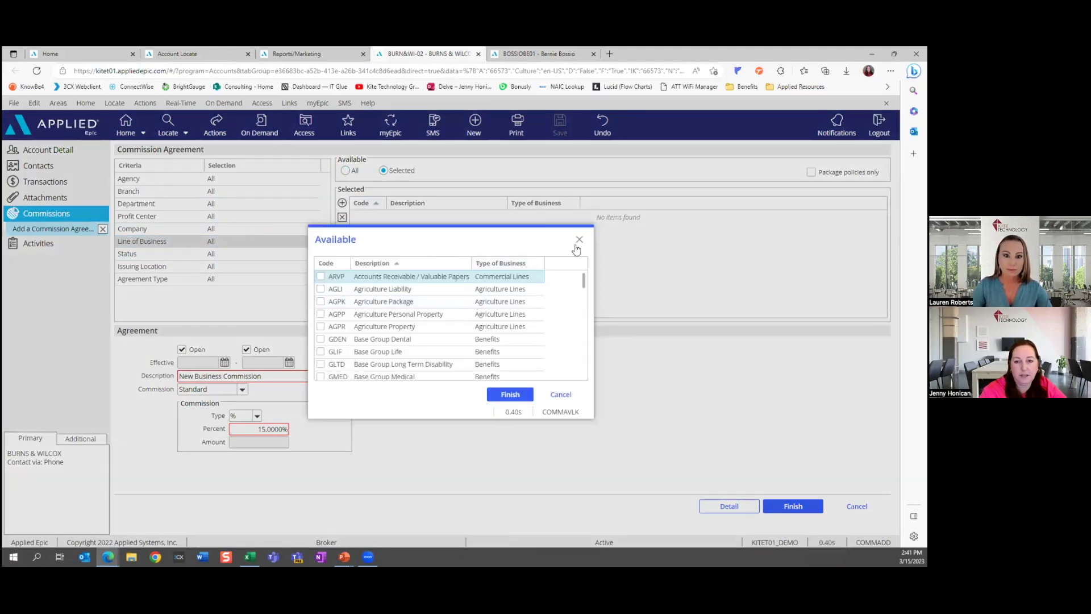
pyautogui.press('Escape')
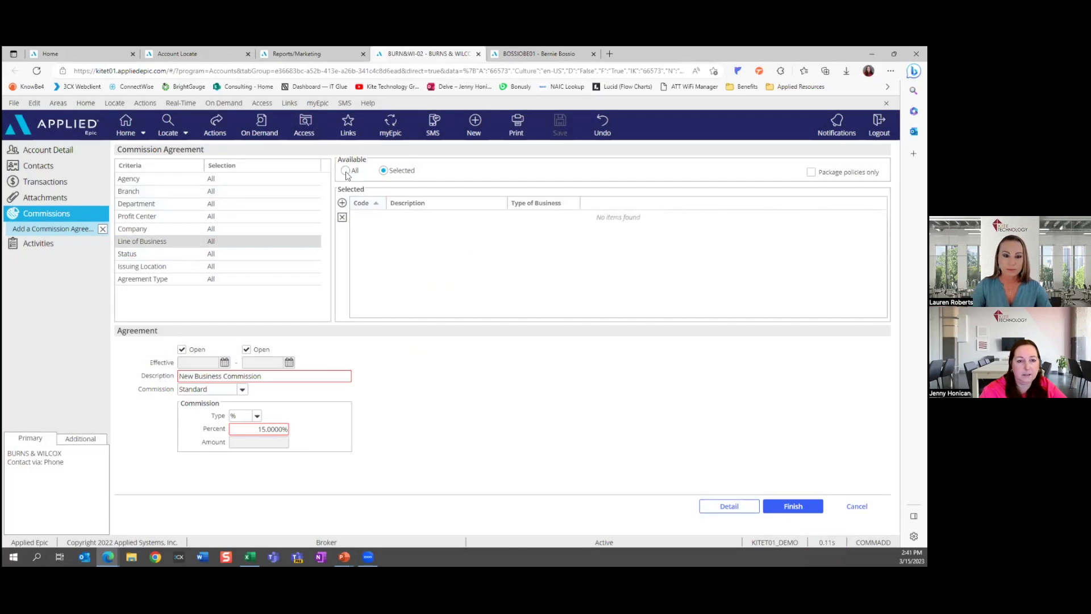
# Limit the agreement to the statuses New Business Quote, New Business Written, One Time Policy and Rewritten to New Carrier, and finish it.
pyautogui.click(250, 253)
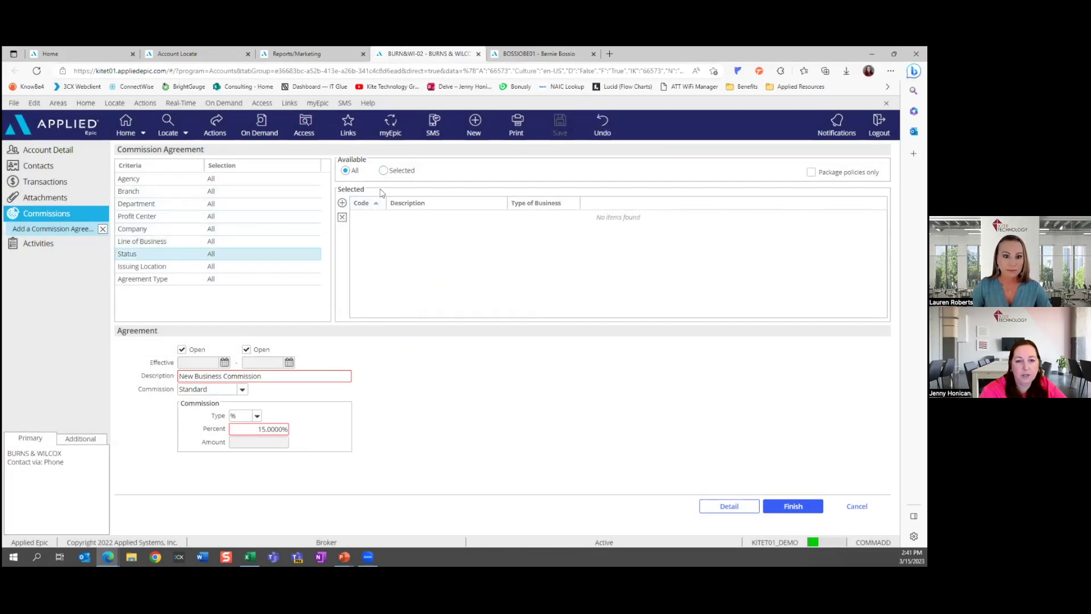
pyautogui.click(383, 171)
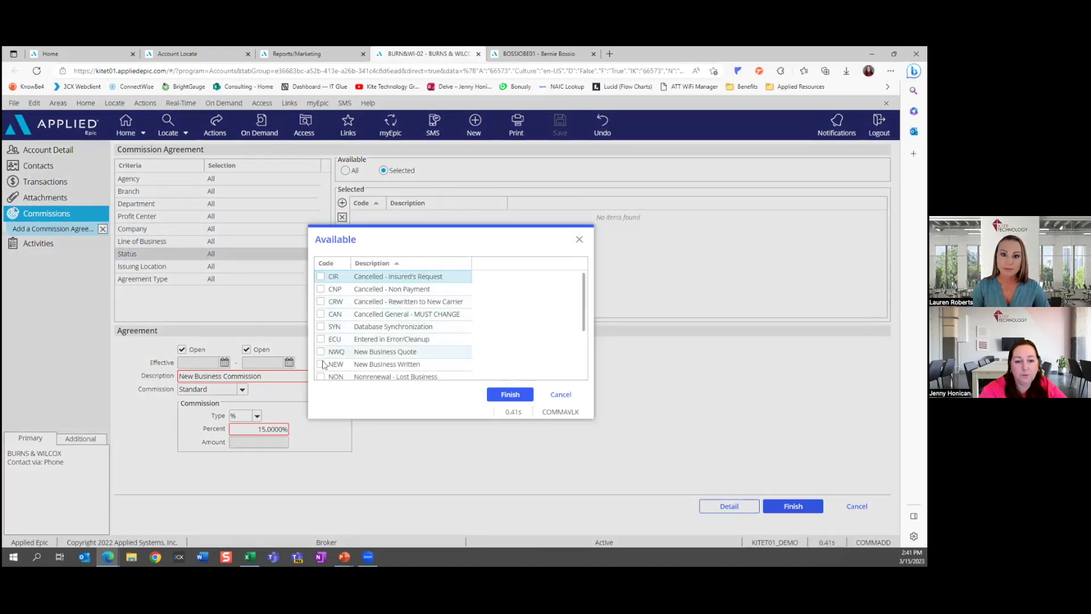
pyautogui.click(321, 363)
pyautogui.click(321, 352)
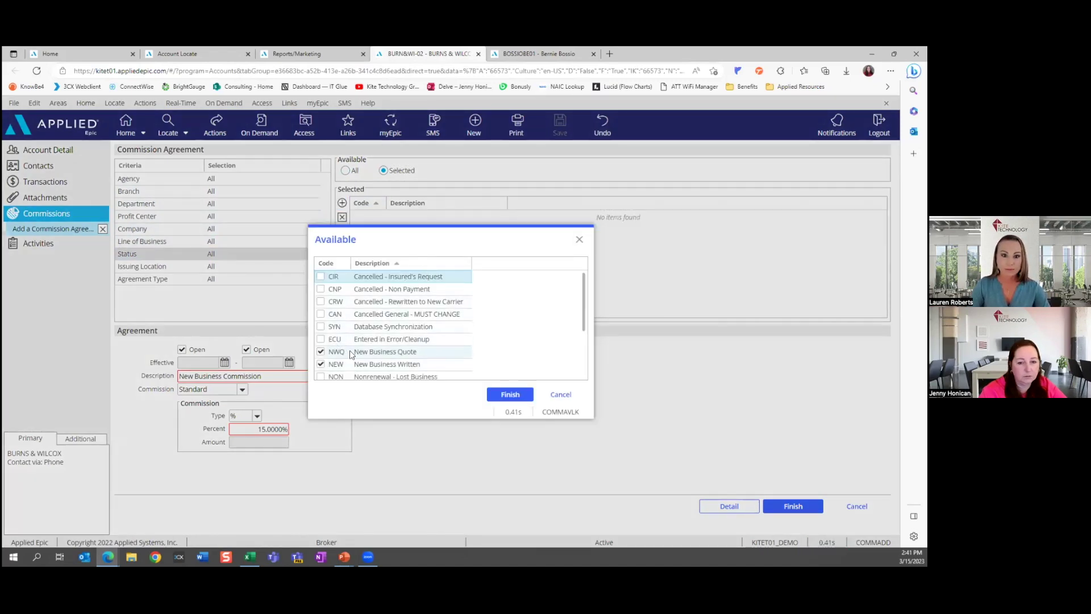
pyautogui.scroll(-2, 349, 350)
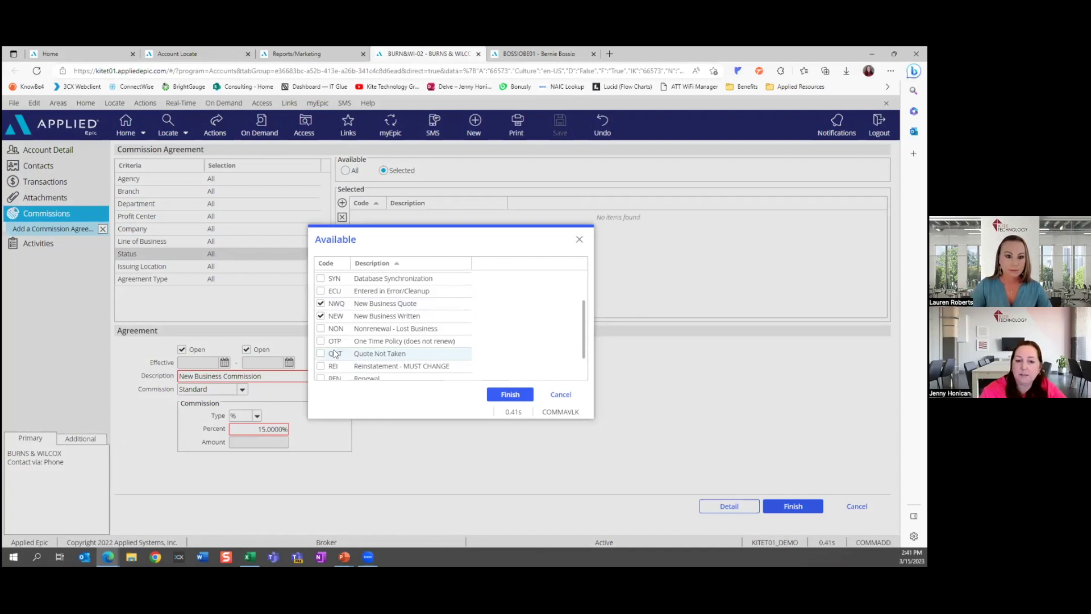
pyautogui.click(370, 341)
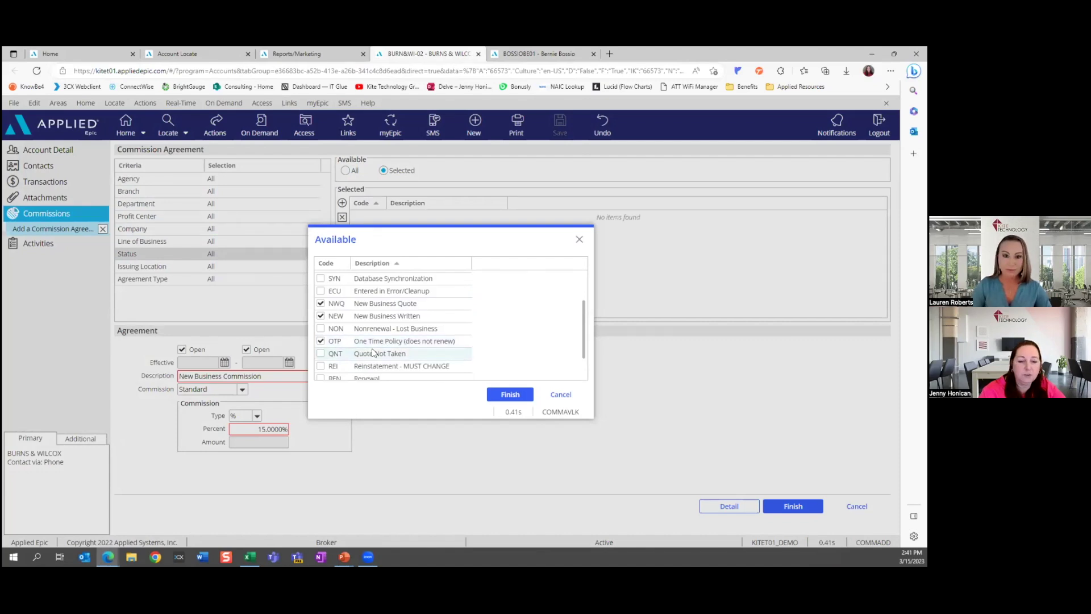
pyautogui.scroll(-1, 400, 348)
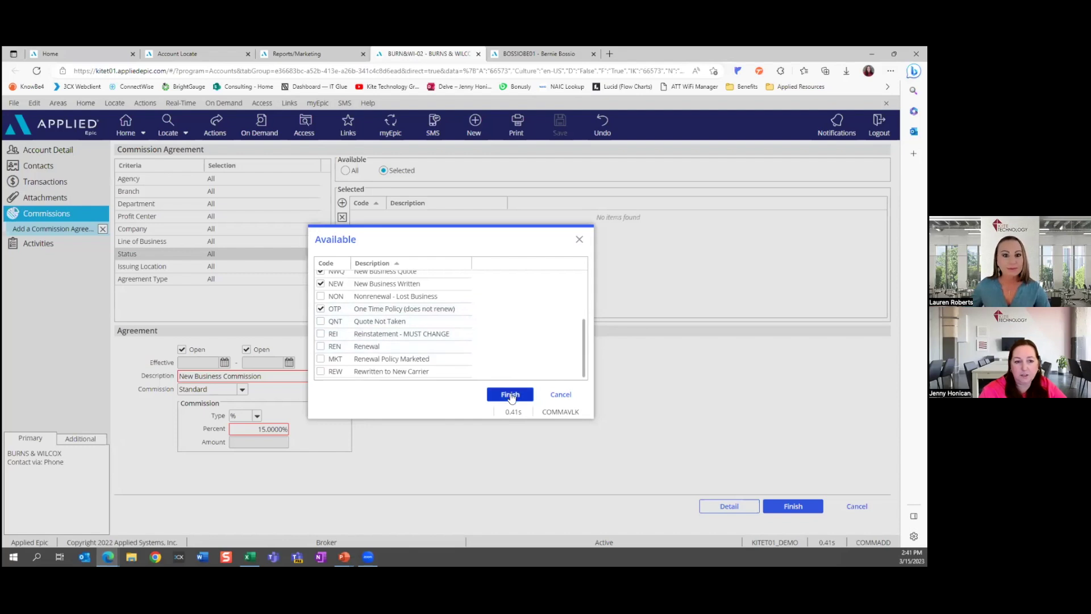
pyautogui.click(320, 372)
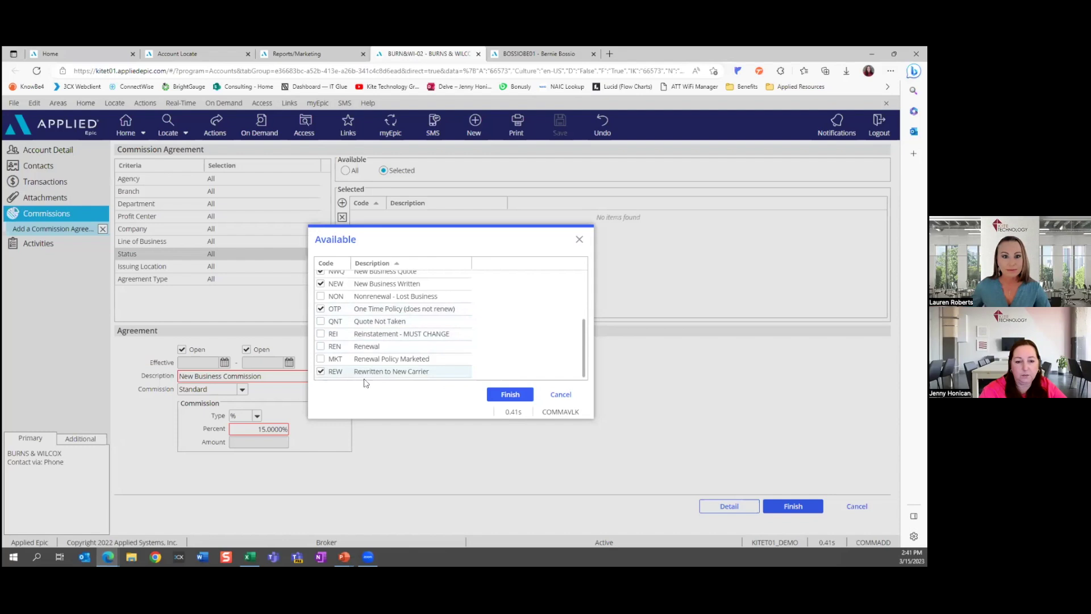
pyautogui.click(509, 394)
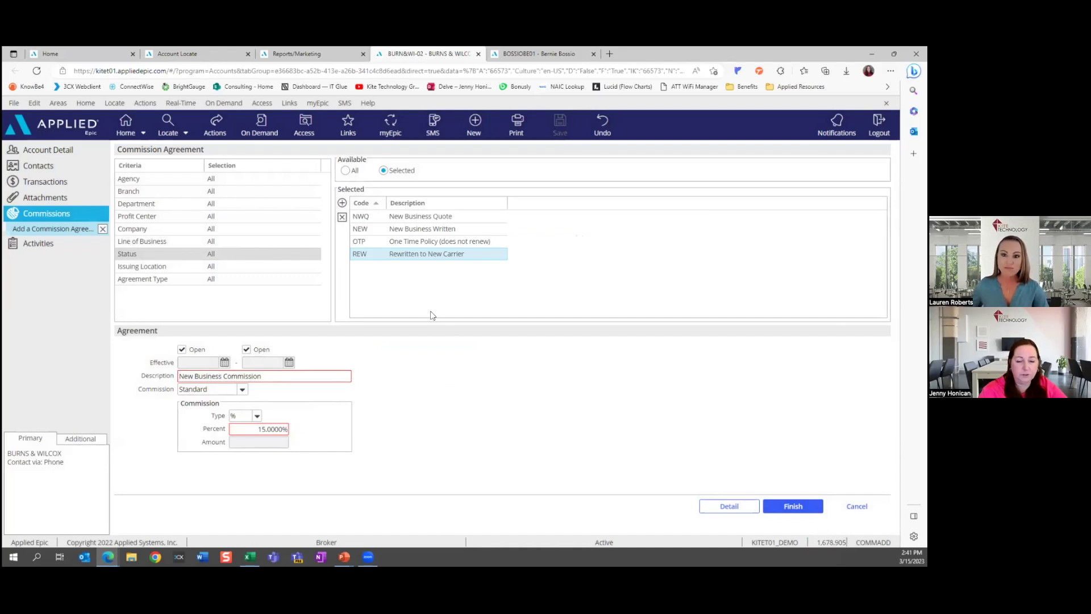
pyautogui.click(790, 507)
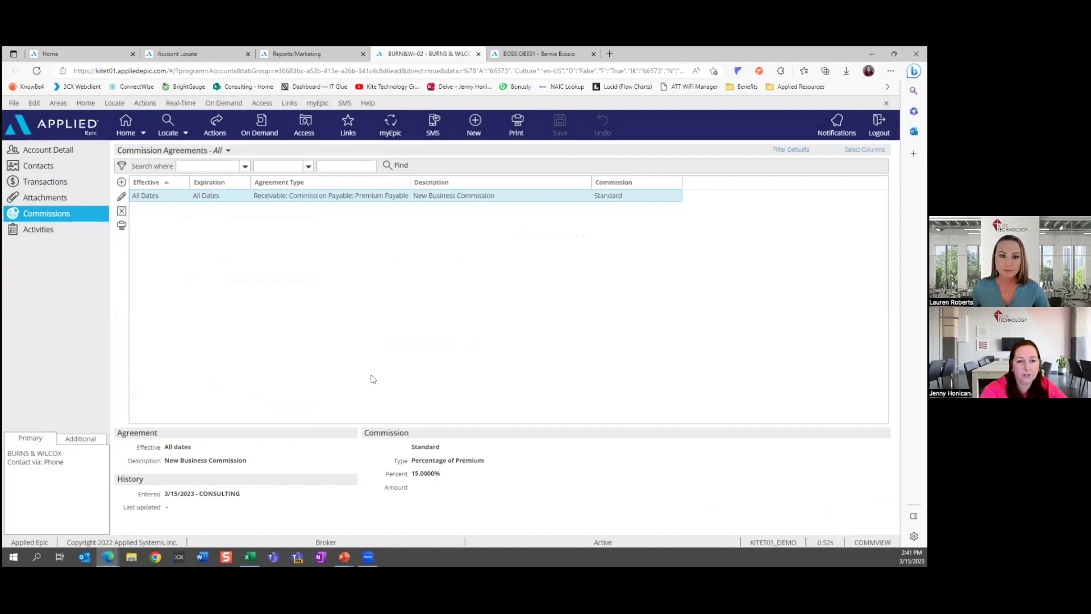
# Reopen the New Business Commission agreement, restrict its agreement type to Premium payable only, and save it.
pyautogui.click(354, 196)
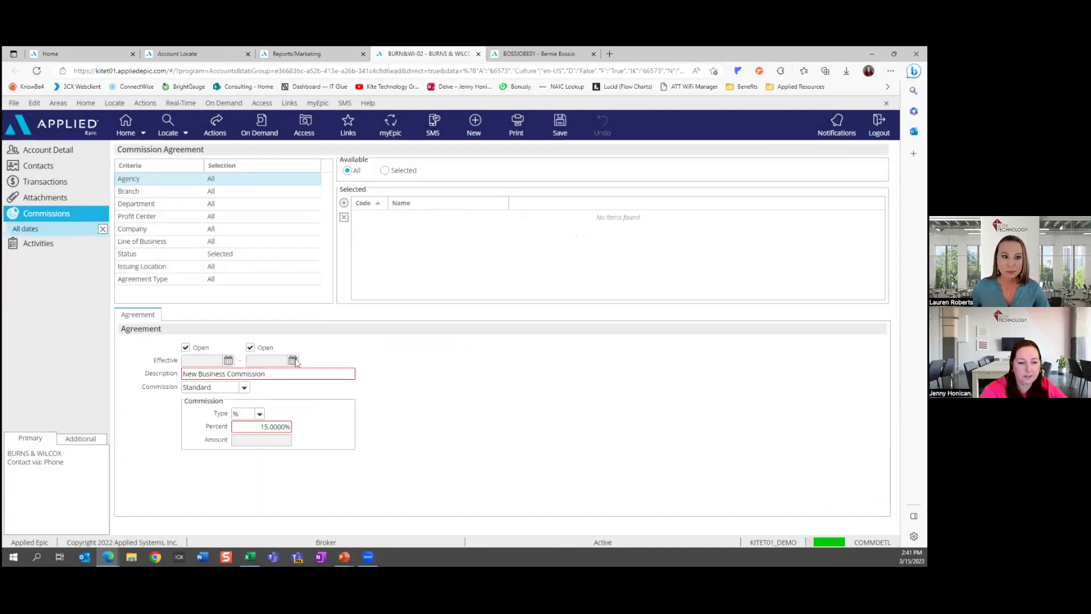
pyautogui.click(207, 279)
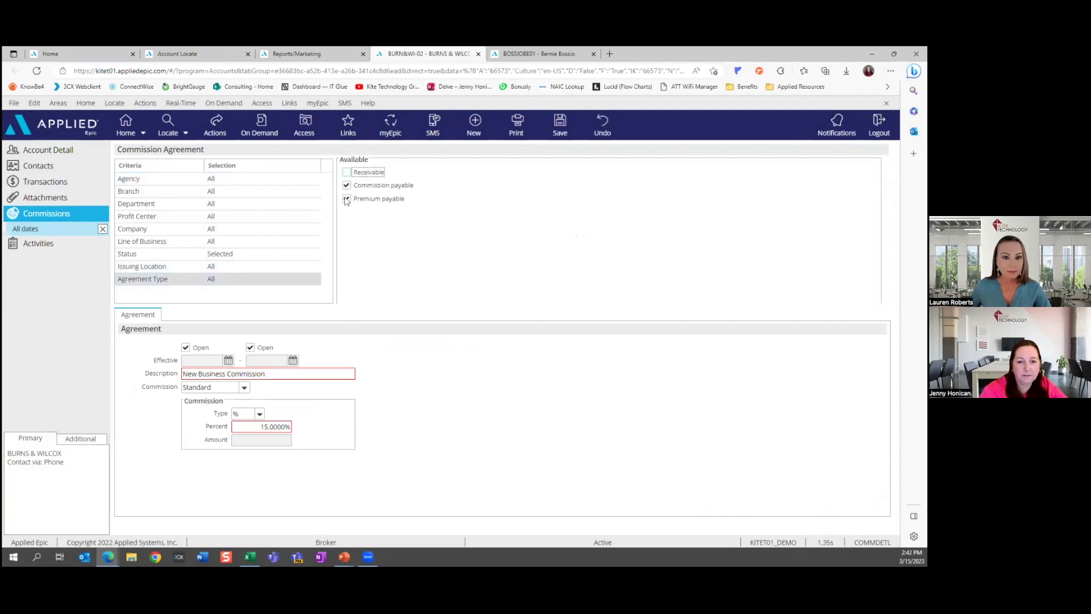
pyautogui.click(347, 185)
pyautogui.click(549, 135)
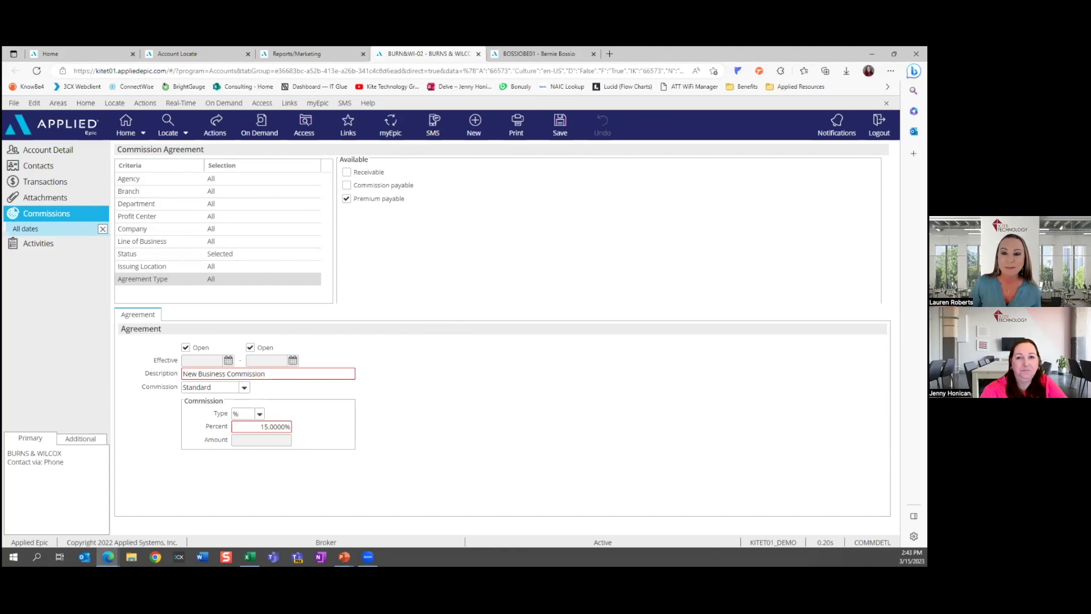
# Switch the account search to Company accounts, and review the issuing company on the client's AUTO line.
pyautogui.click(192, 54)
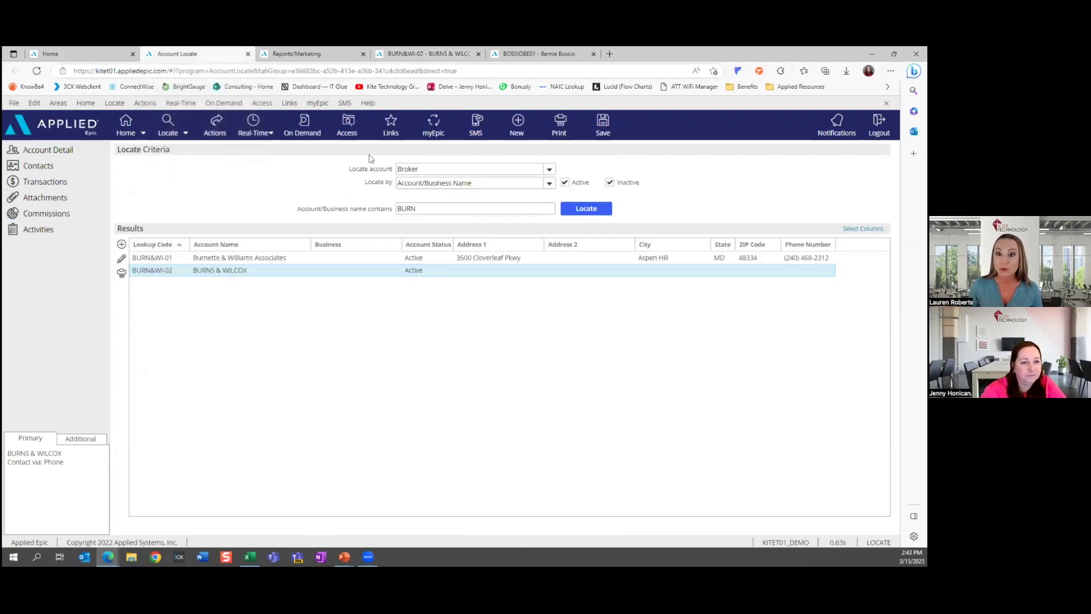
pyautogui.click(549, 169)
pyautogui.click(458, 220)
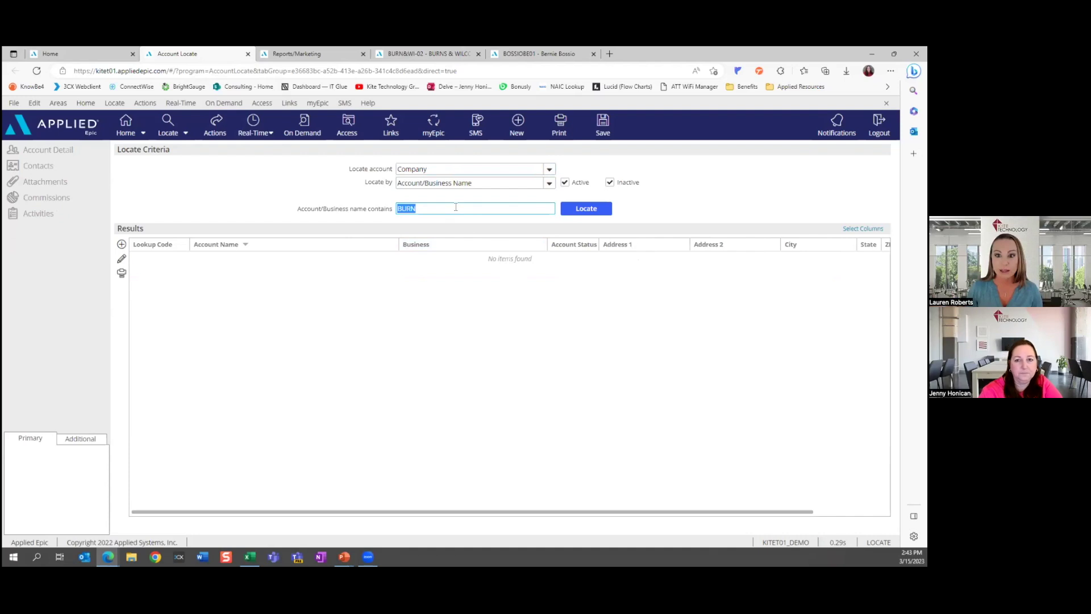
pyautogui.click(536, 51)
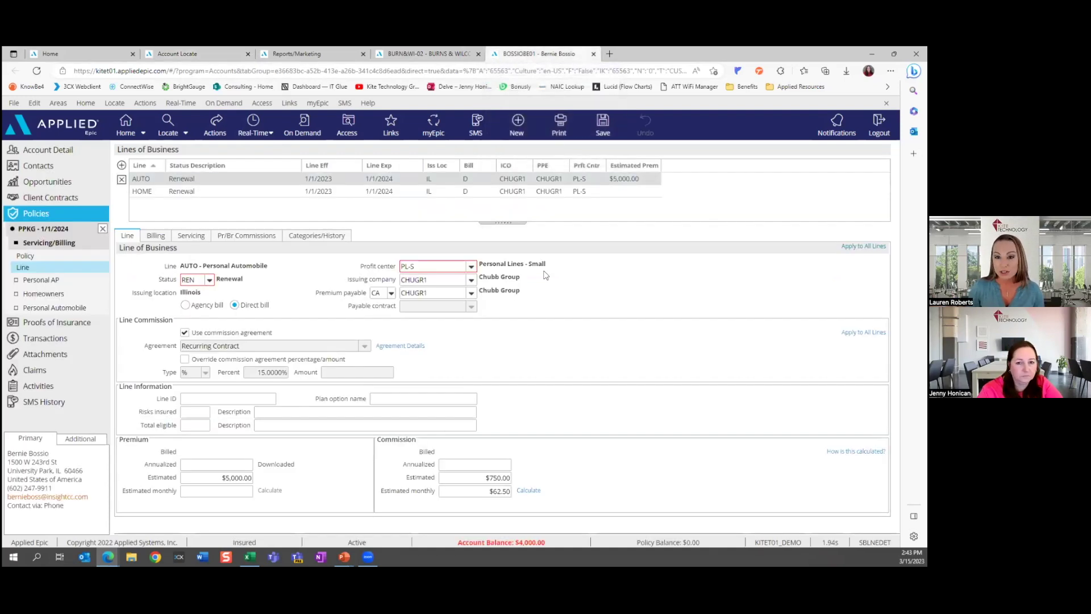
pyautogui.click(430, 280)
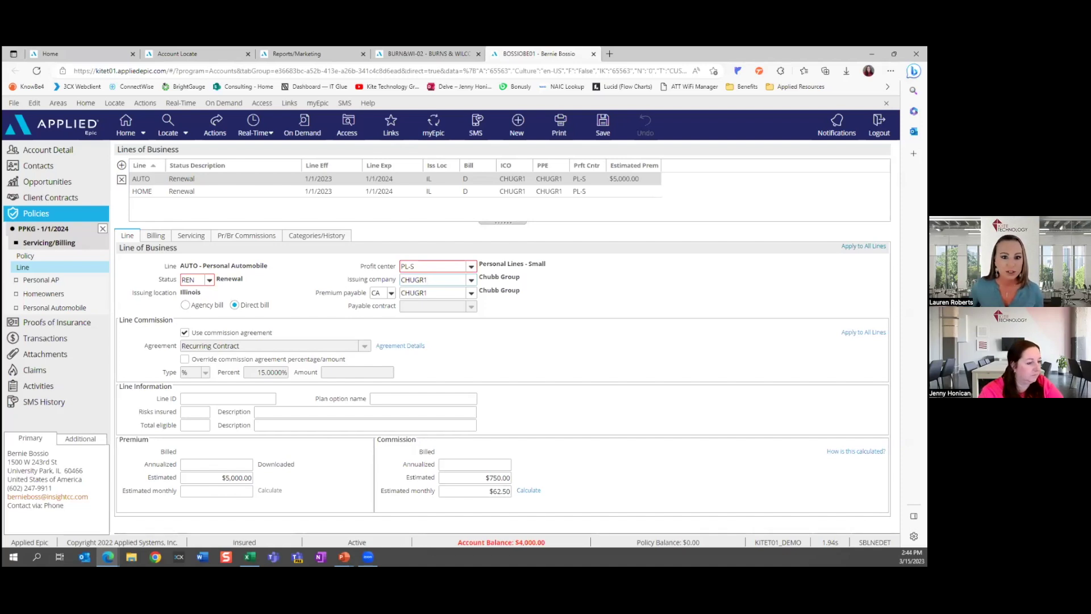
pyautogui.hotkey('alt', 'Tab')
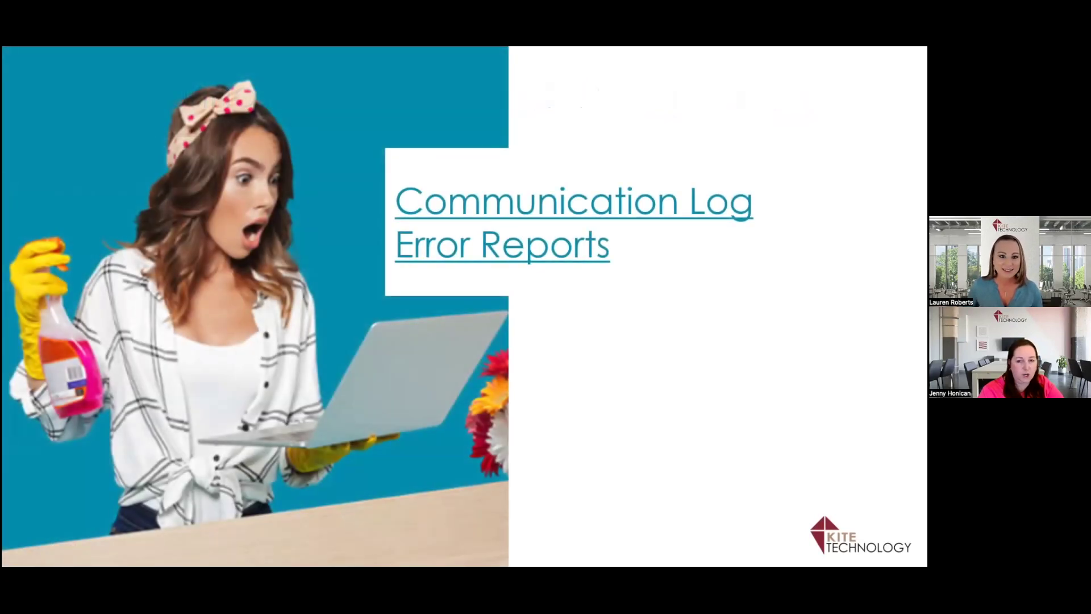
pyautogui.press('Right')
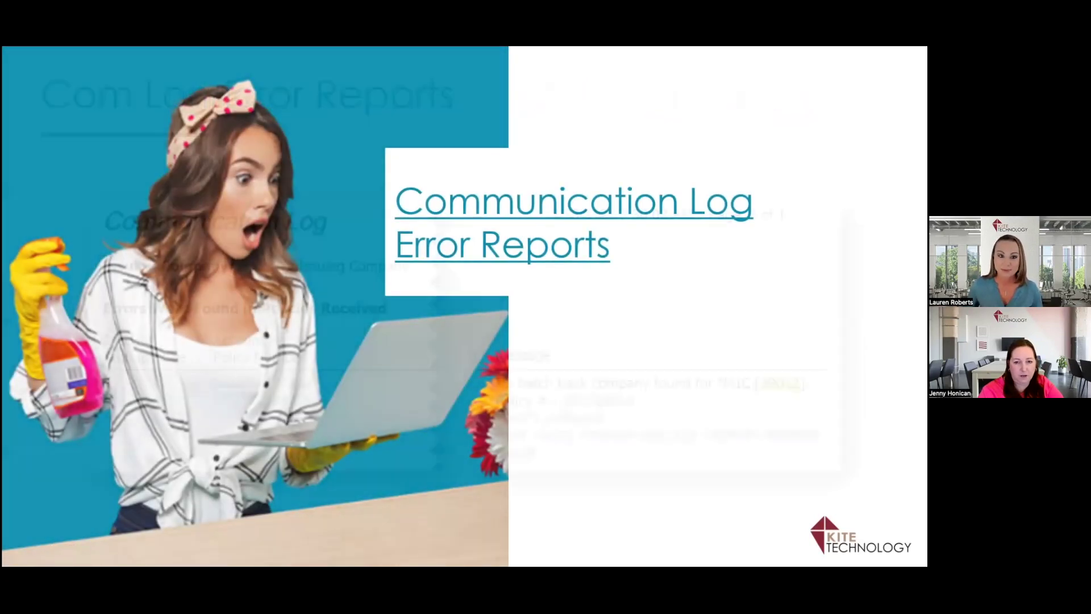